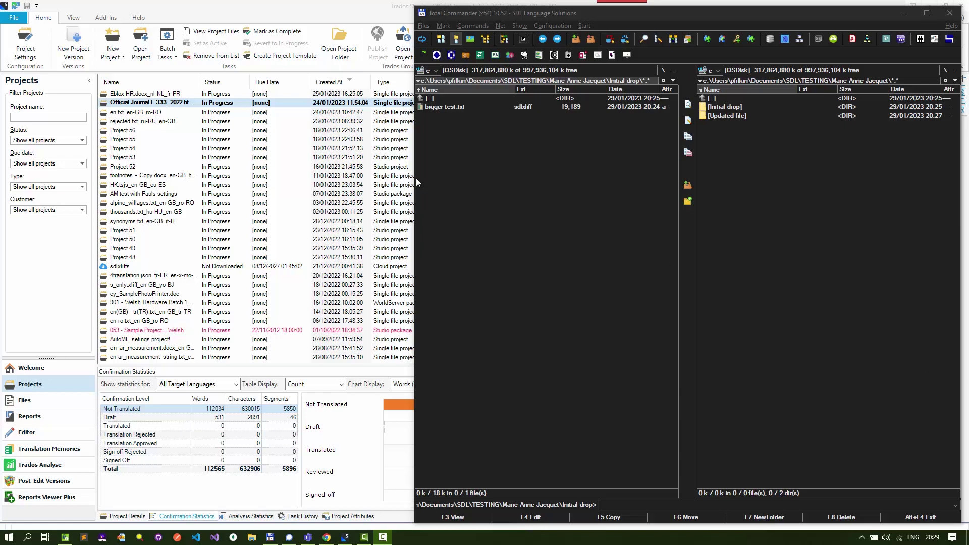
In Total Commander, check the updated bigger test.txt file's full name in Updated file, then return to Initial drop
click(501, 169)
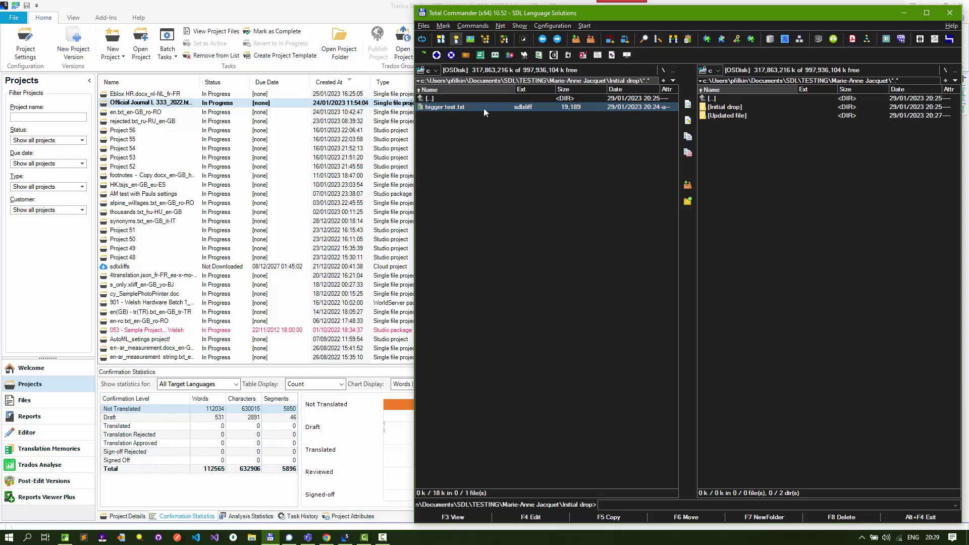
key(BackSpace)
key(Down)
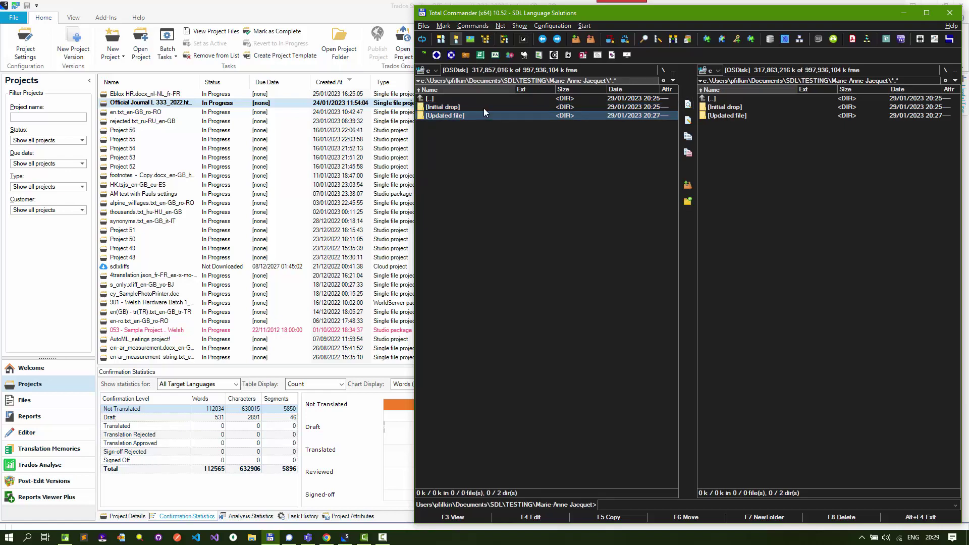
key(Return)
key(Down)
key(shift+F6)
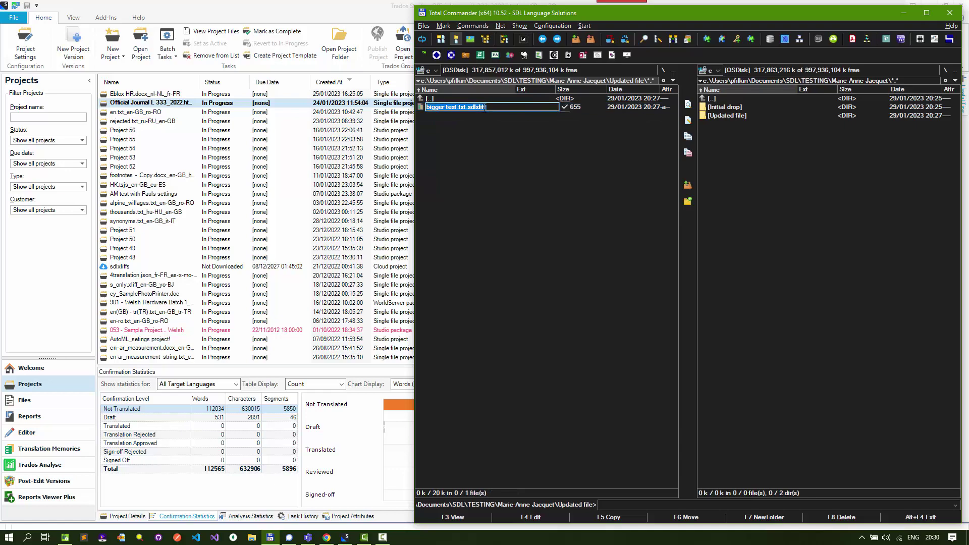
key(Escape)
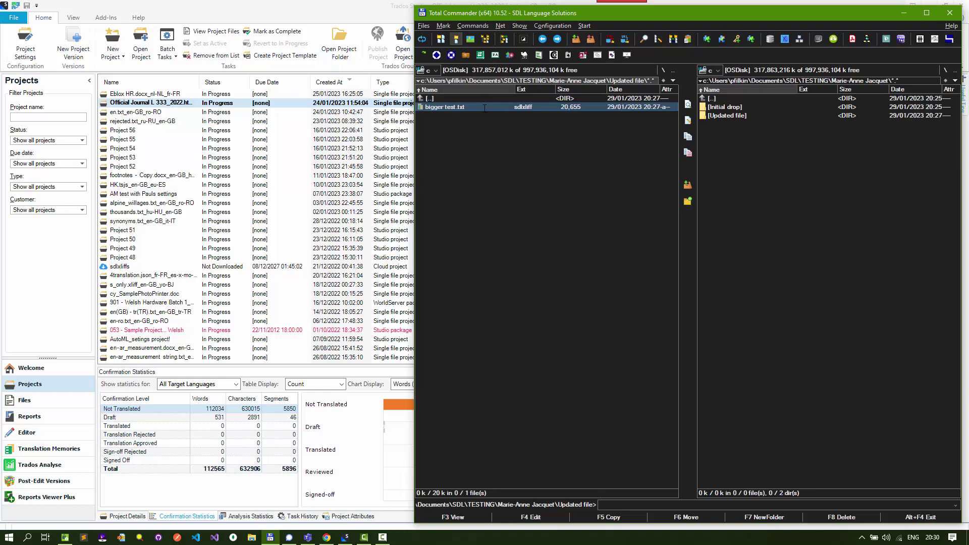
key(BackSpace)
key(Up)
key(Return)
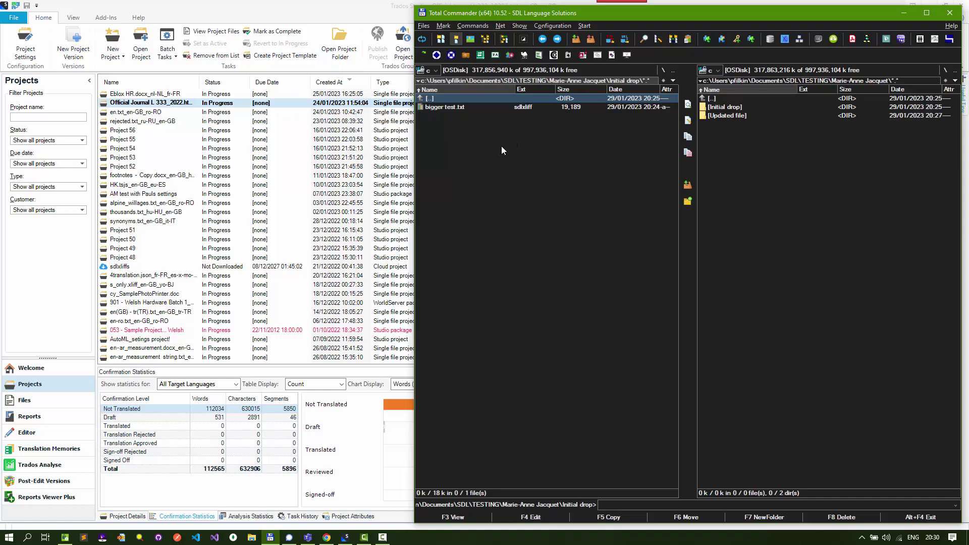
Open the original bigger test.txt.sdlxliff from Initial drop in the Trados Studio Editor
click(410, 103)
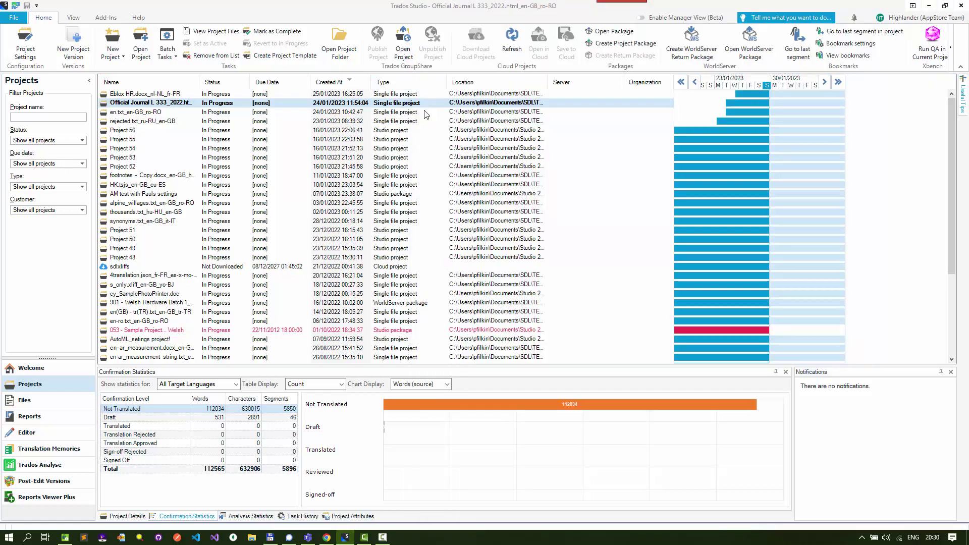
key(alt+Tab)
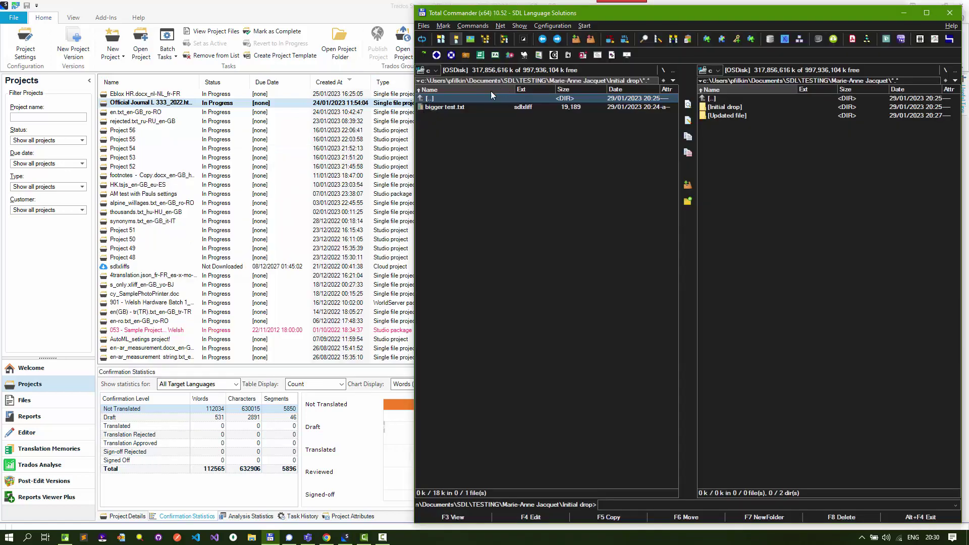
click(461, 109)
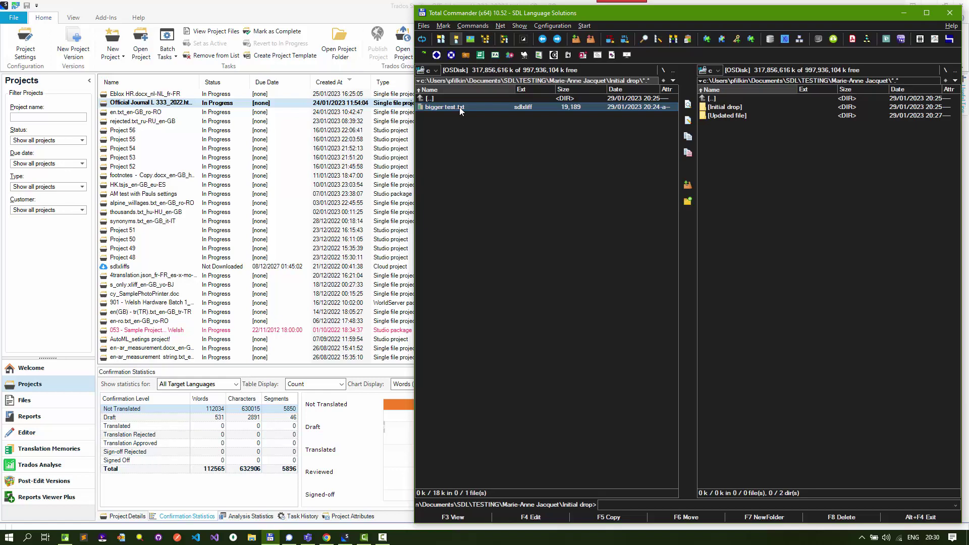
double_click(461, 108)
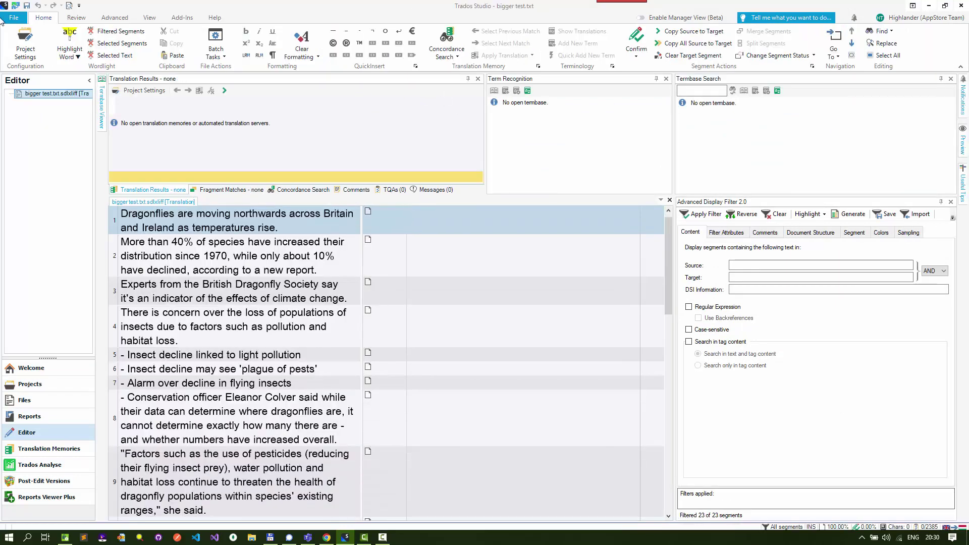
Add Language Weaver as a translation provider, signing in and accepting the eng-hun Generic model
click(23, 41)
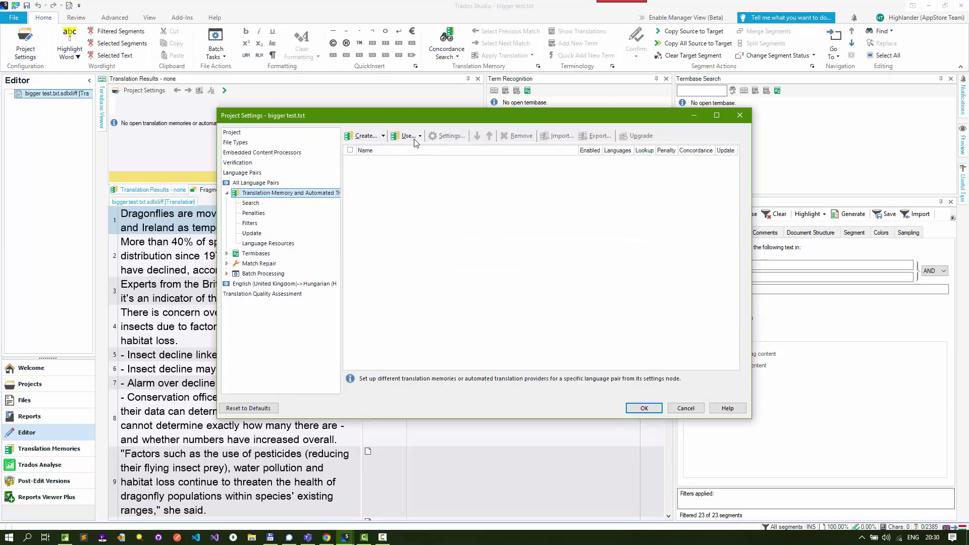
click(413, 136)
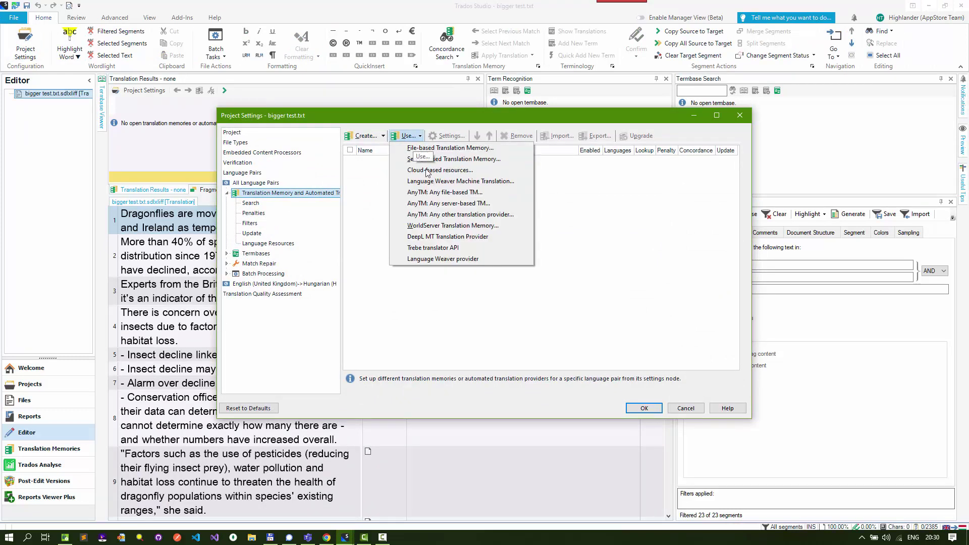
click(456, 258)
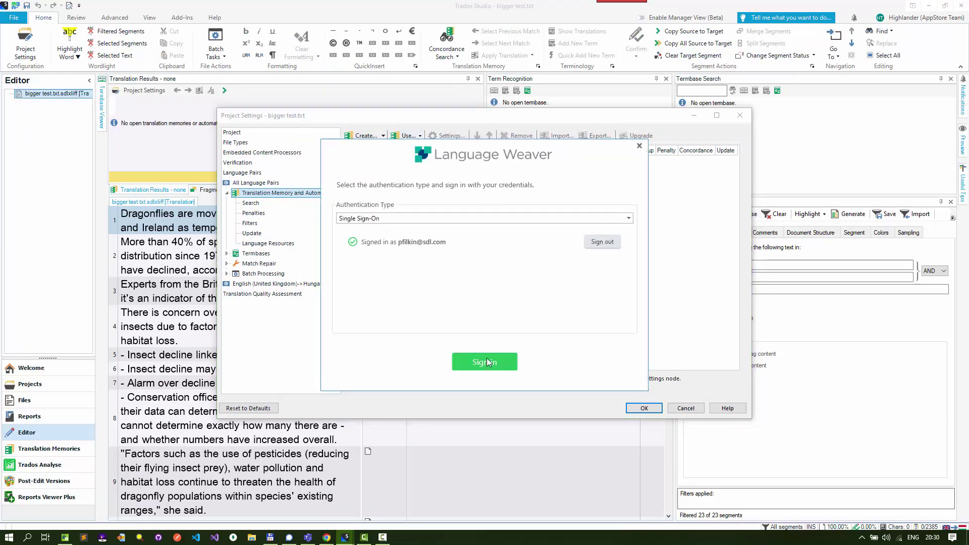
click(484, 363)
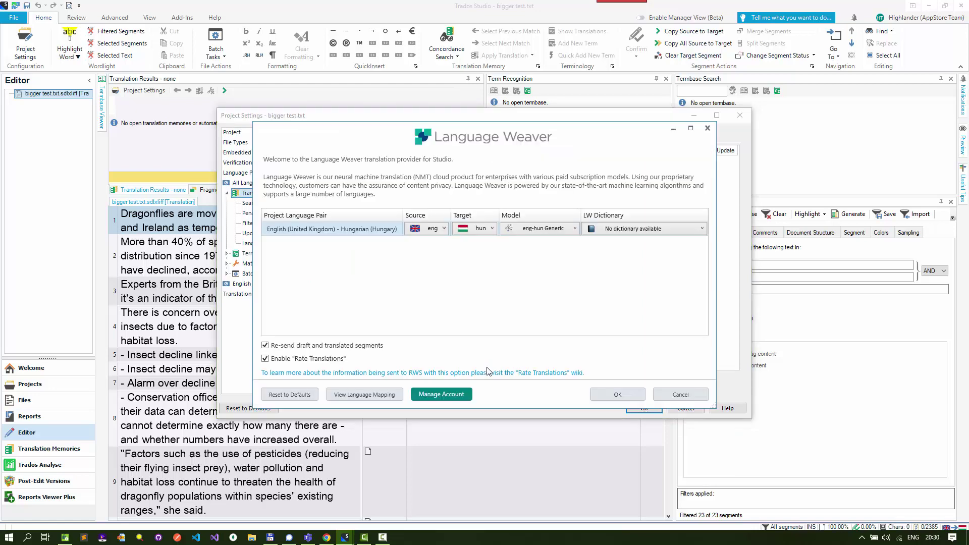
click(627, 395)
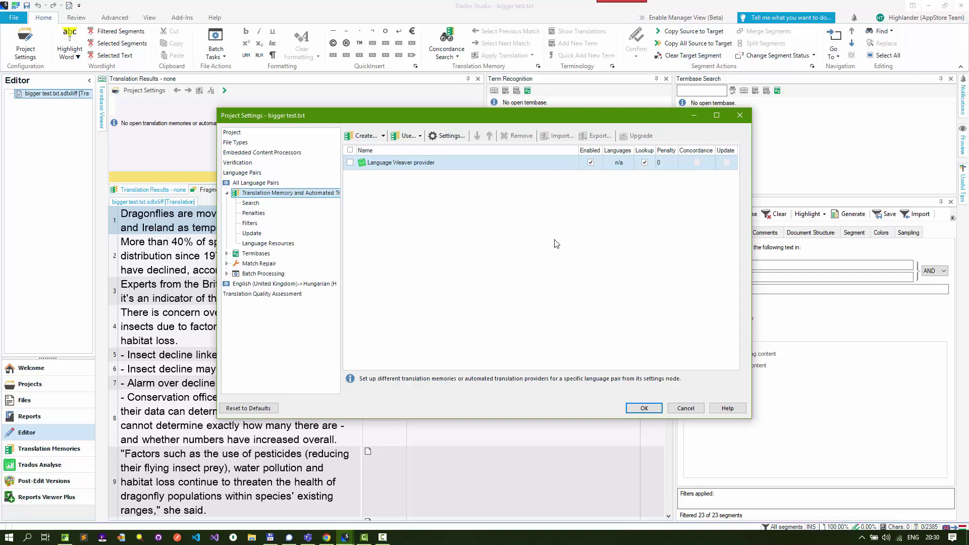
Save the provider settings, then confirm the Language Weaver translations of segments 2 through 7
click(645, 408)
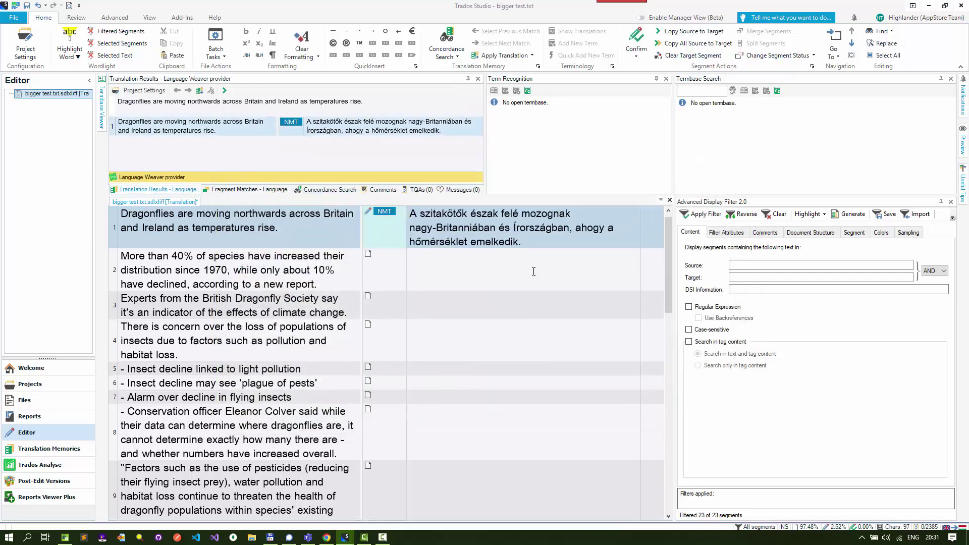
click(534, 271)
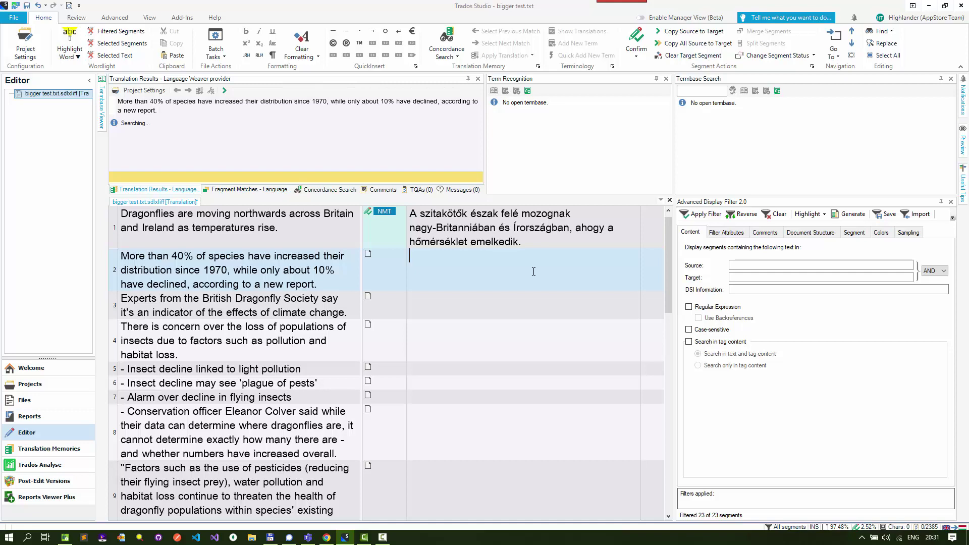
key(ctrl+Return)
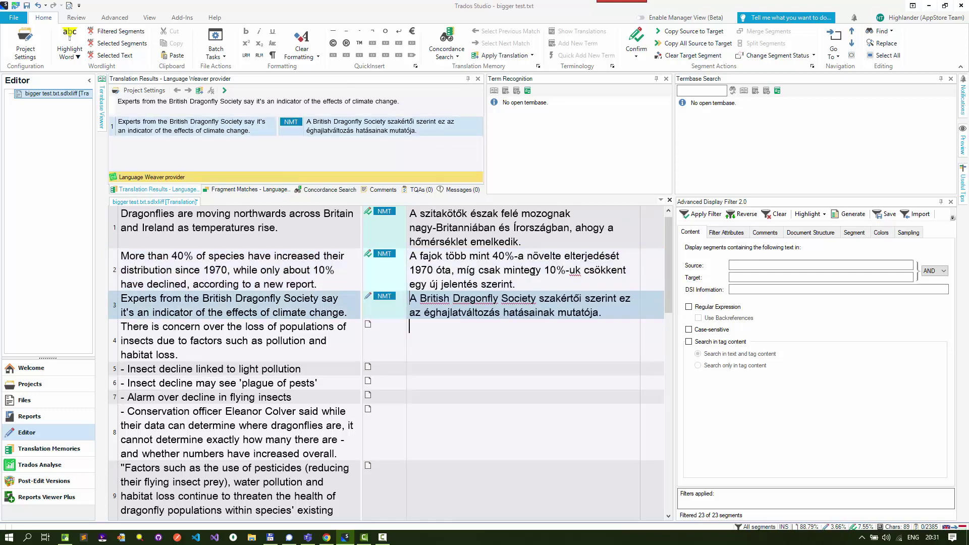
key(ctrl+Return)
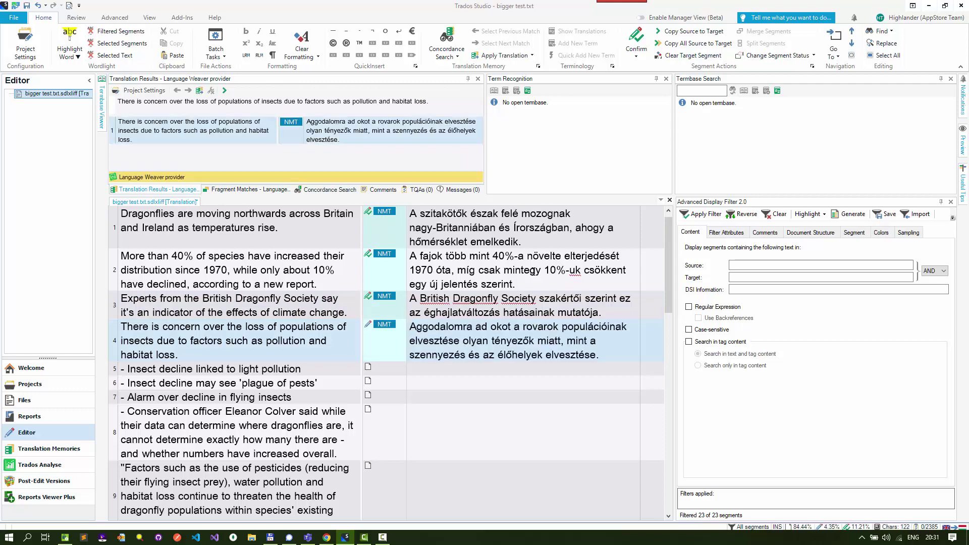
key(ctrl+Return)
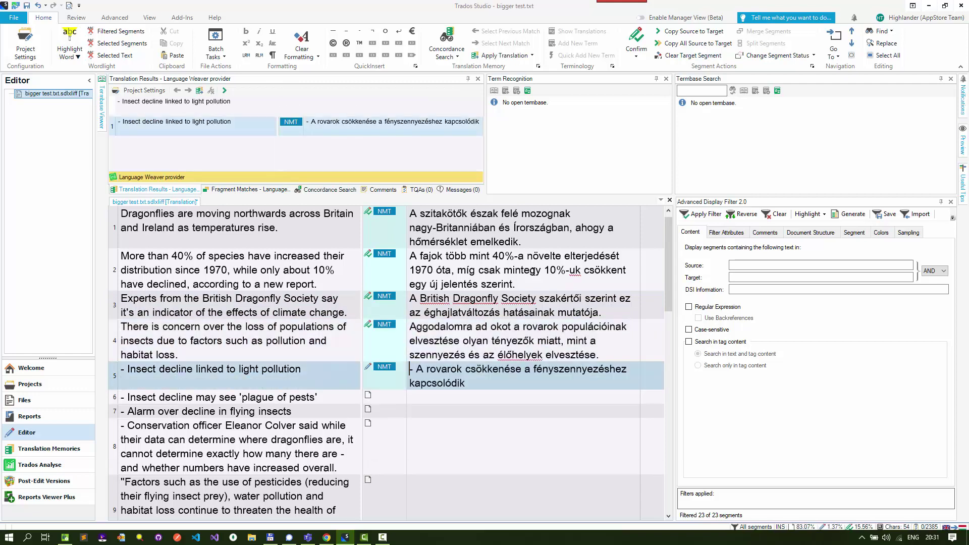
key(ctrl+Return)
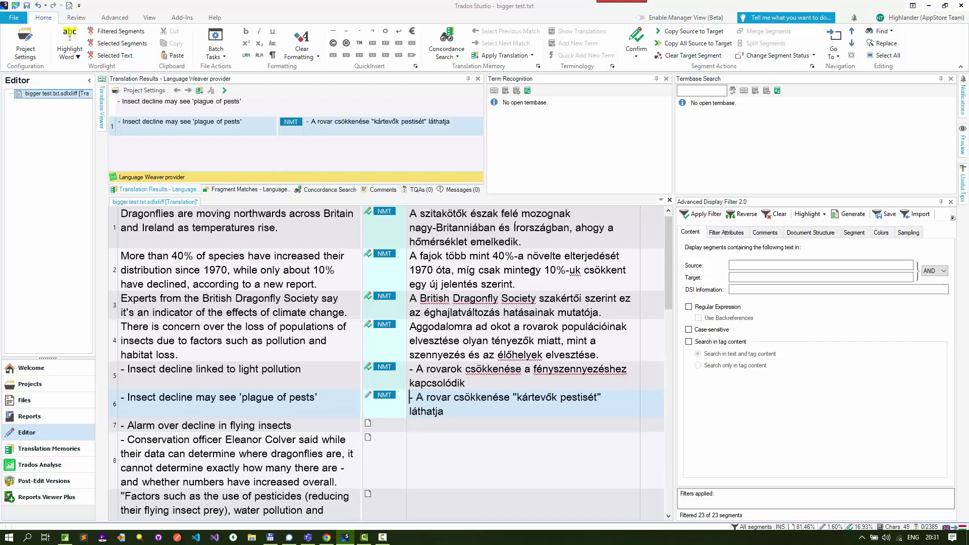
key(ctrl+Return)
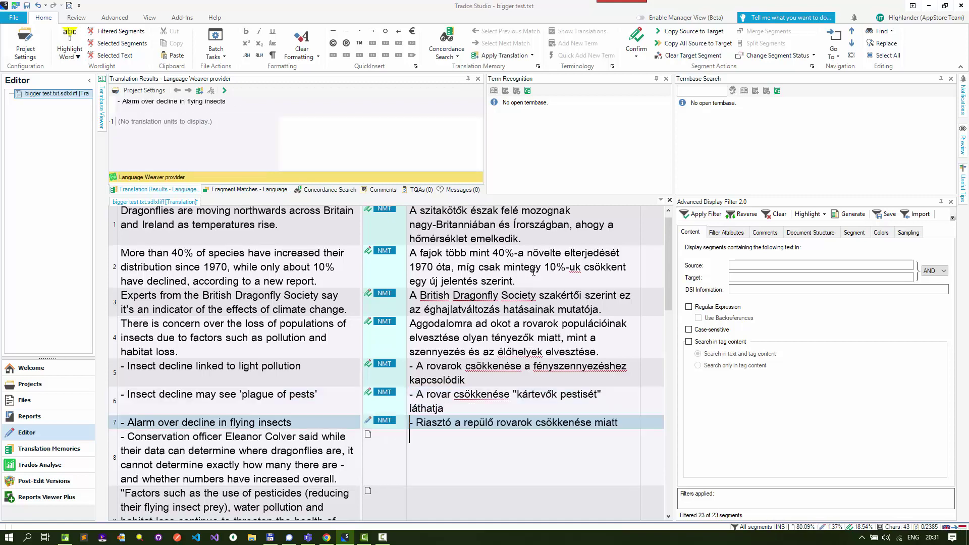
key(ctrl+Return)
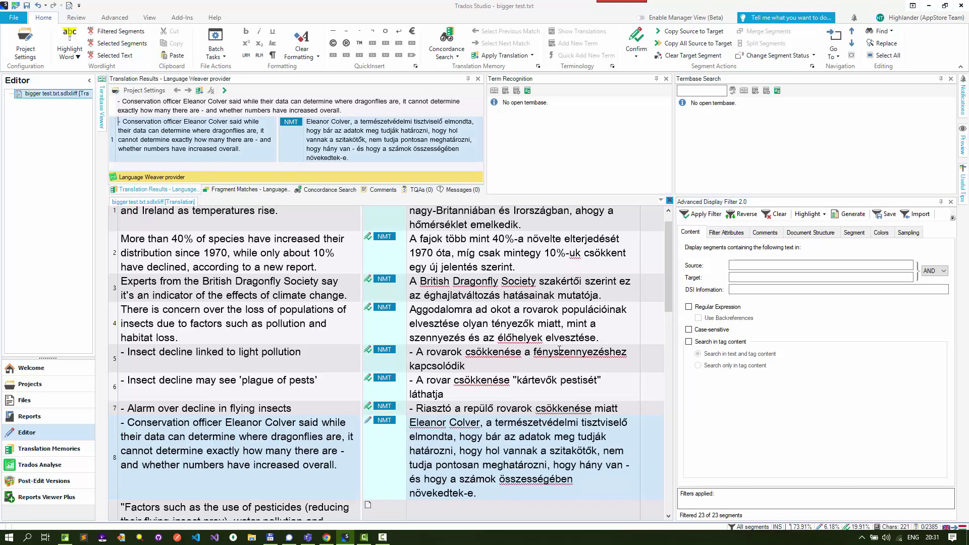
Check the bigger test.txt project statistics (7 translated, 1 draft, 15 untranslated), then return to Total Commander
key(ctrl+alt+p)
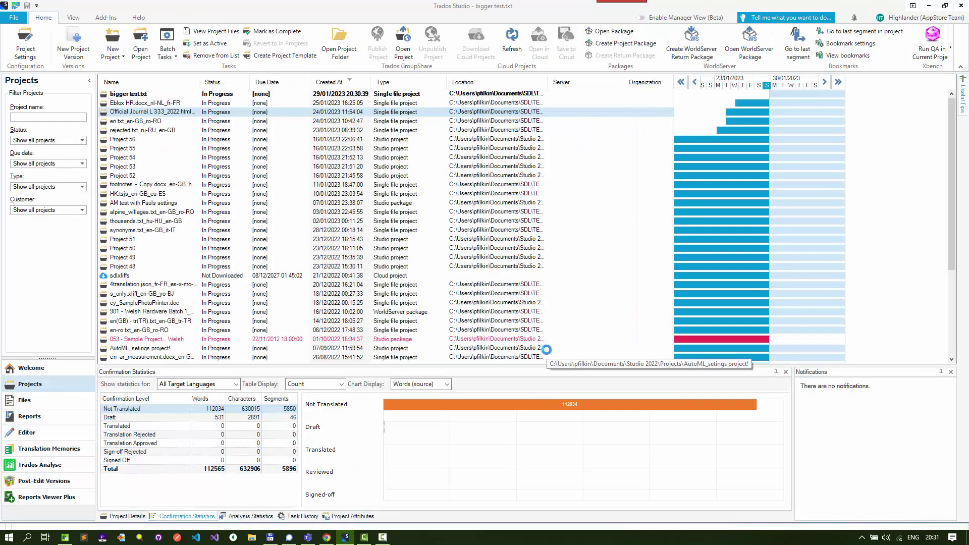
click(202, 95)
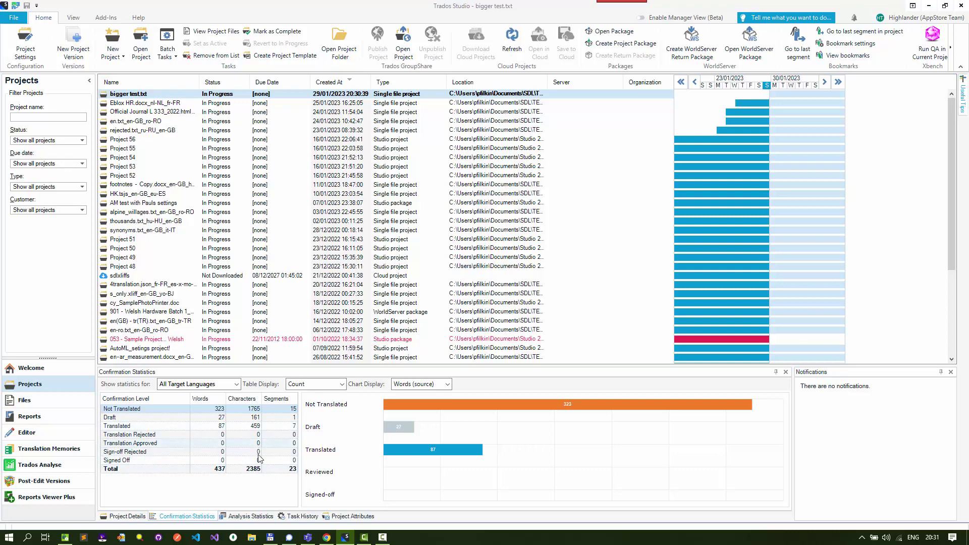
click(270, 537)
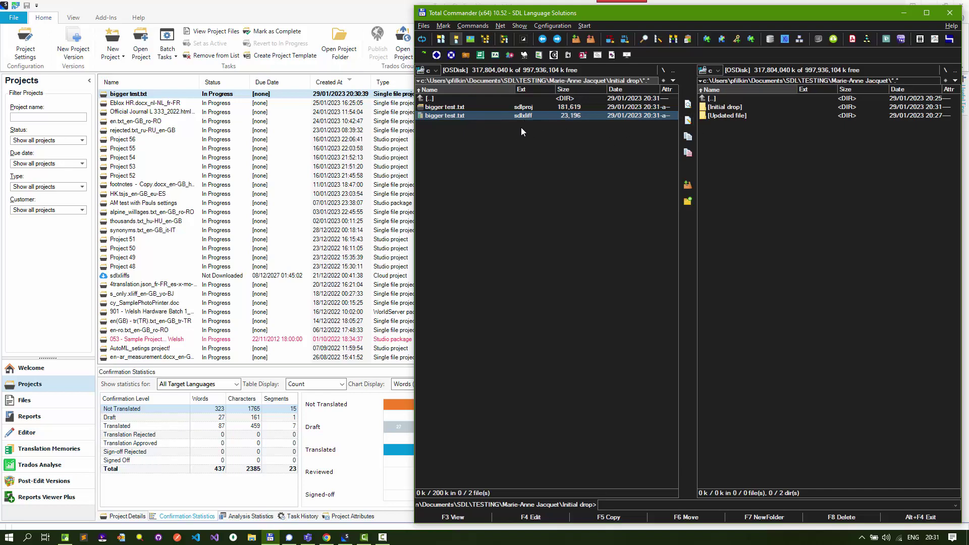
Open bigger test.txt.sdlxliff from the Updated file folder in Trados Studio
double_click(727, 116)
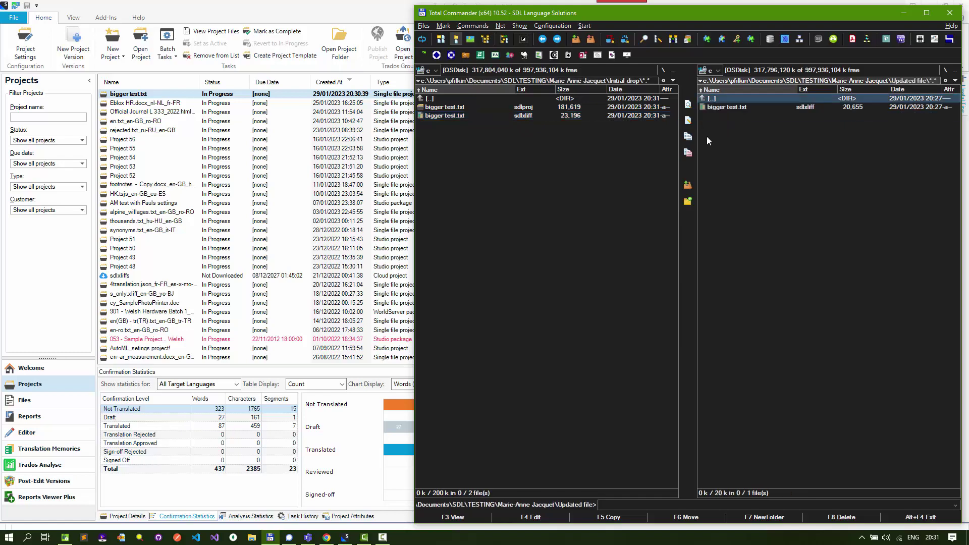
double_click(726, 107)
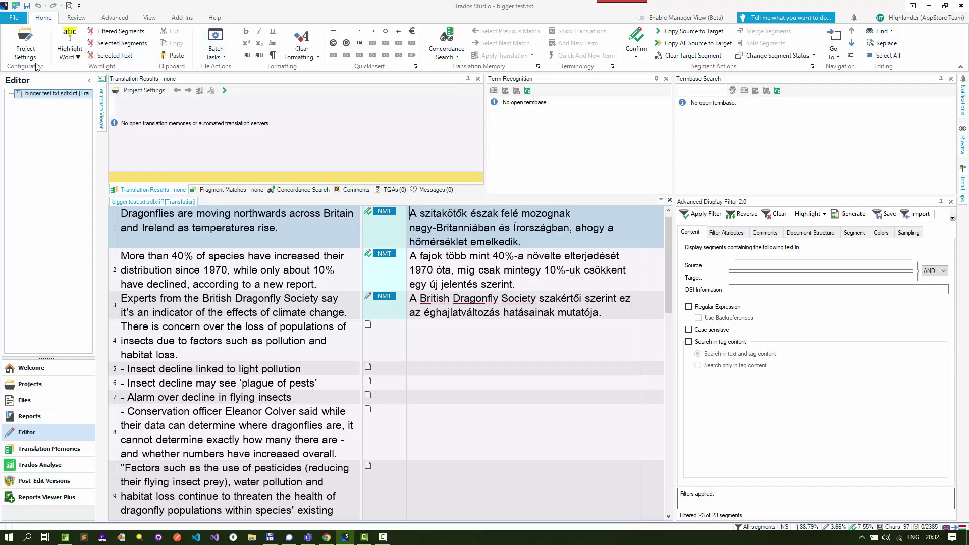
Review the QA Checker 3.0 Segments to Exclude options in Project Settings, then close with OK
click(27, 48)
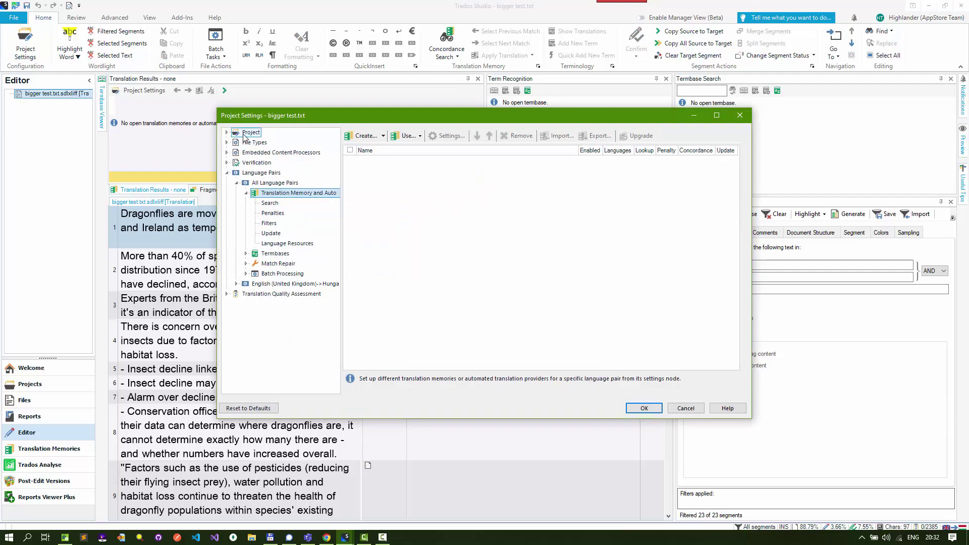
click(227, 162)
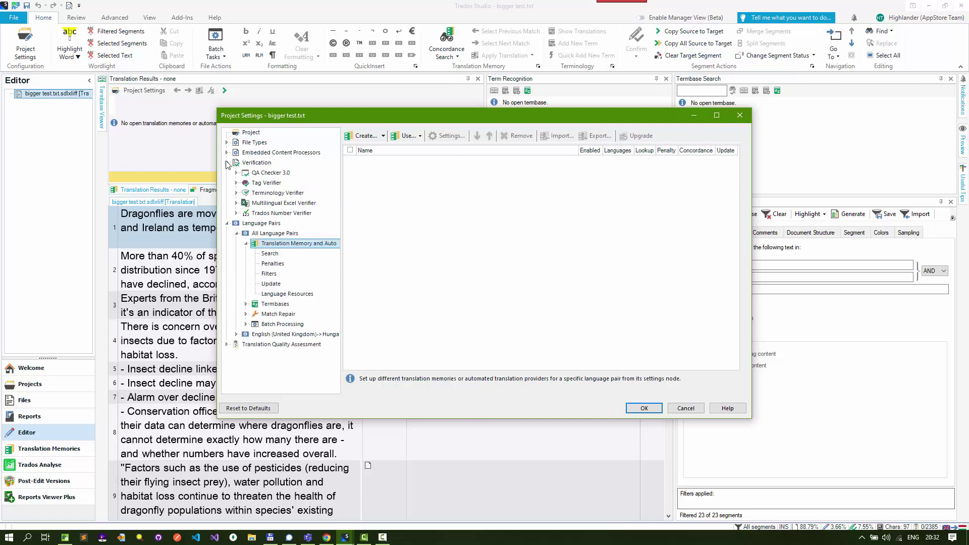
double_click(262, 173)
click(279, 193)
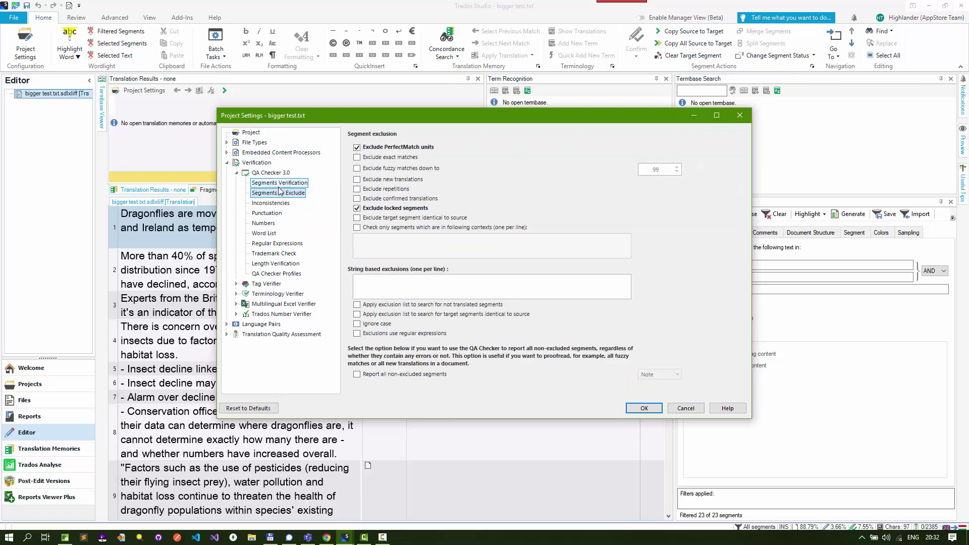
click(644, 408)
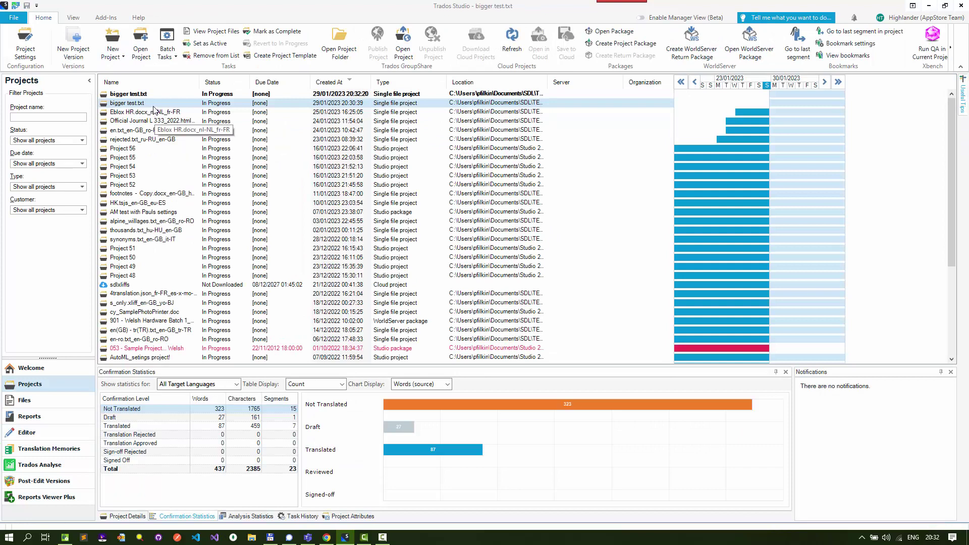
Remove the bigger test.txt project created at 20:32:20 from the Projects list
click(220, 95)
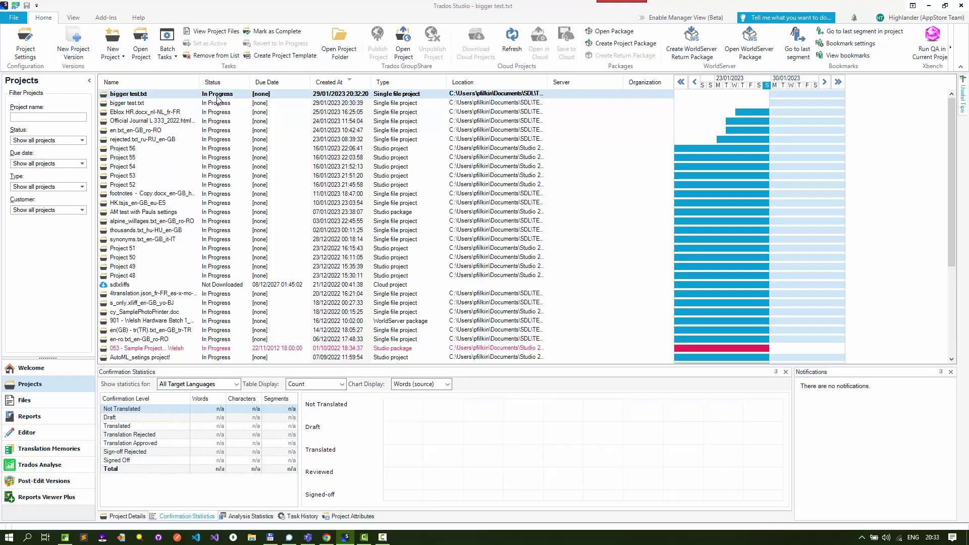
right_click(218, 96)
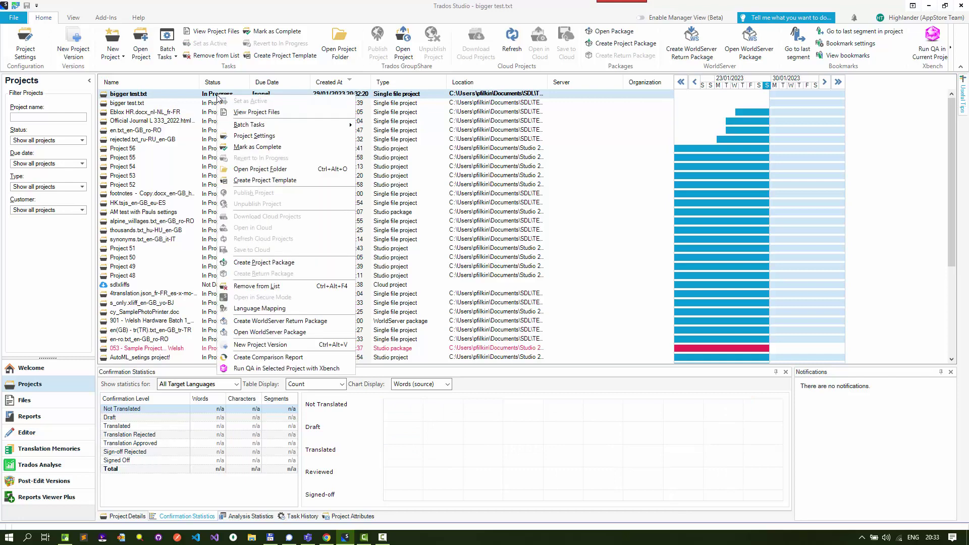
click(269, 286)
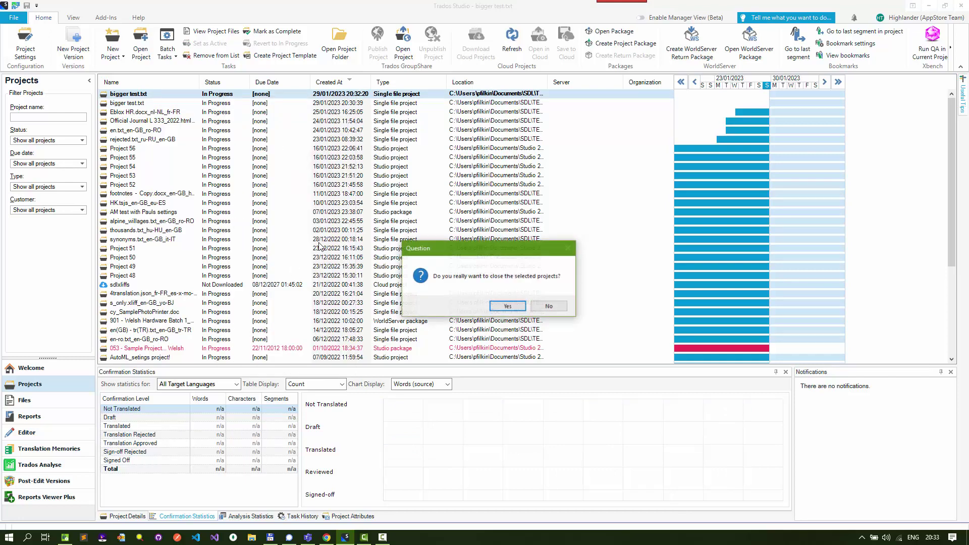
click(508, 306)
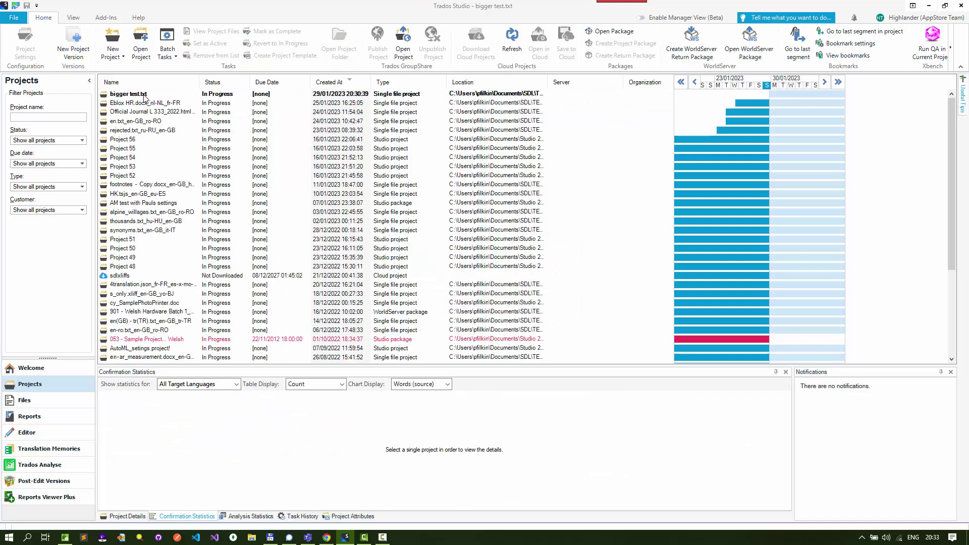
Delete the bigger test.txt .sdlproj file from the Updated file folder to the recycle bin
click(145, 98)
key(alt+Tab)
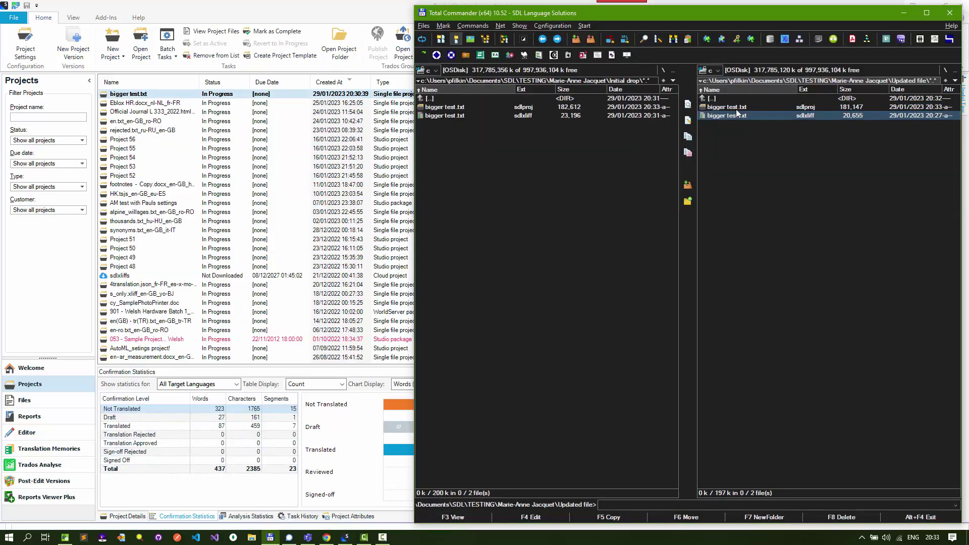
key(Up)
key(space)
key(F8)
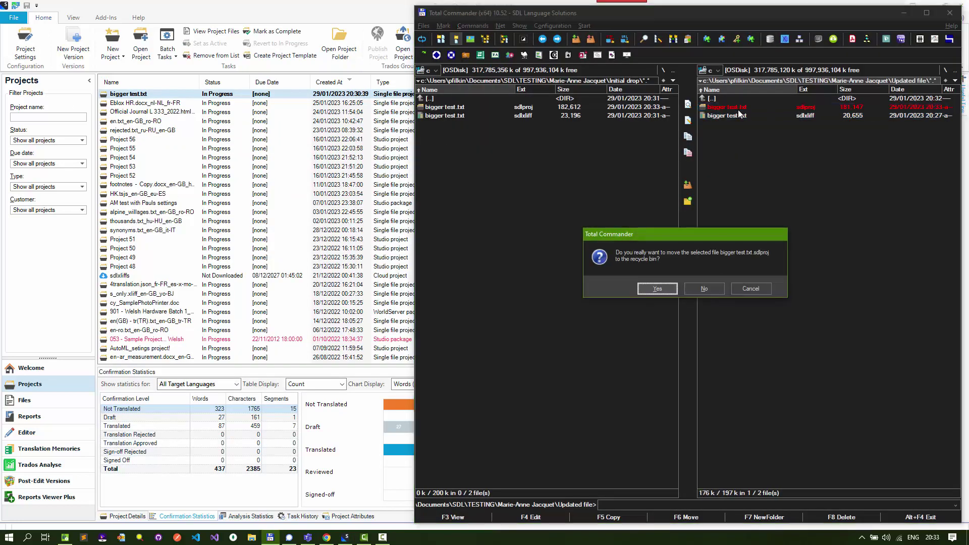
key(Return)
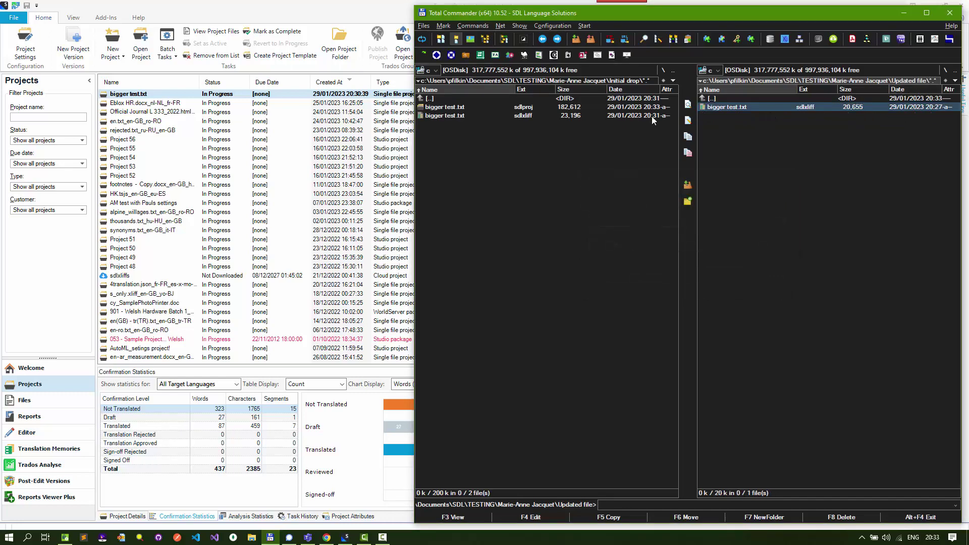
Pack the original Initial drop sdlxliff into bigger test.txt.zip and move the zip into Initial drop
click(456, 116)
key(alt+F5)
key(Return)
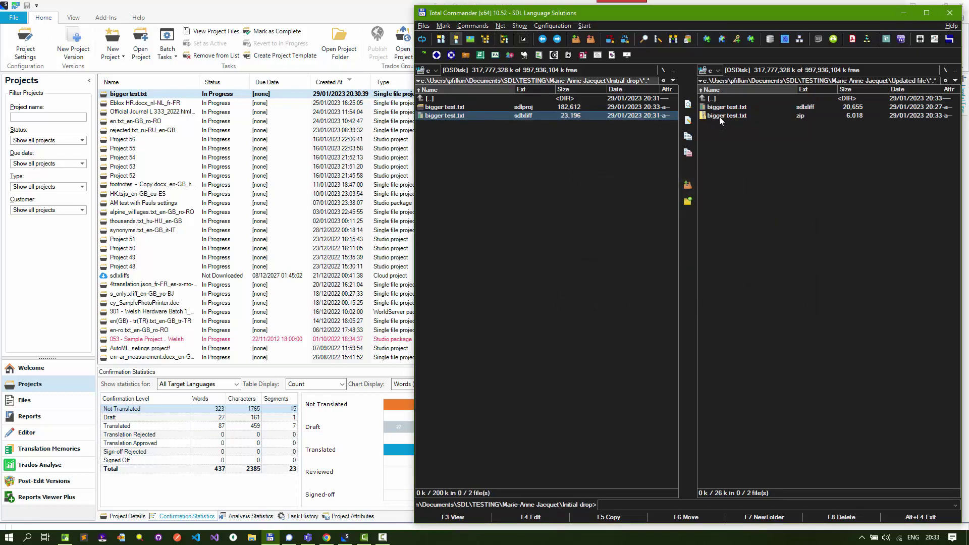
click(720, 116)
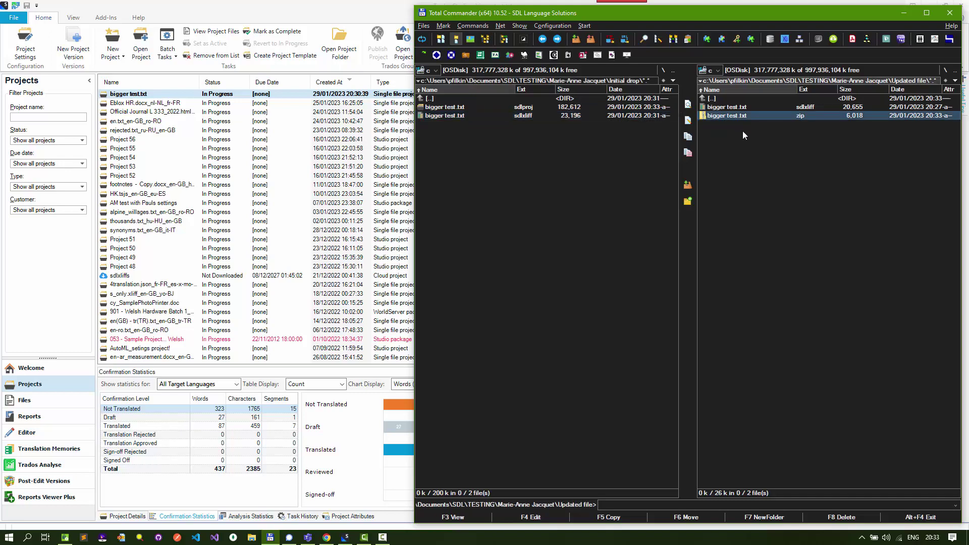
key(space)
key(Delete)
key(Return)
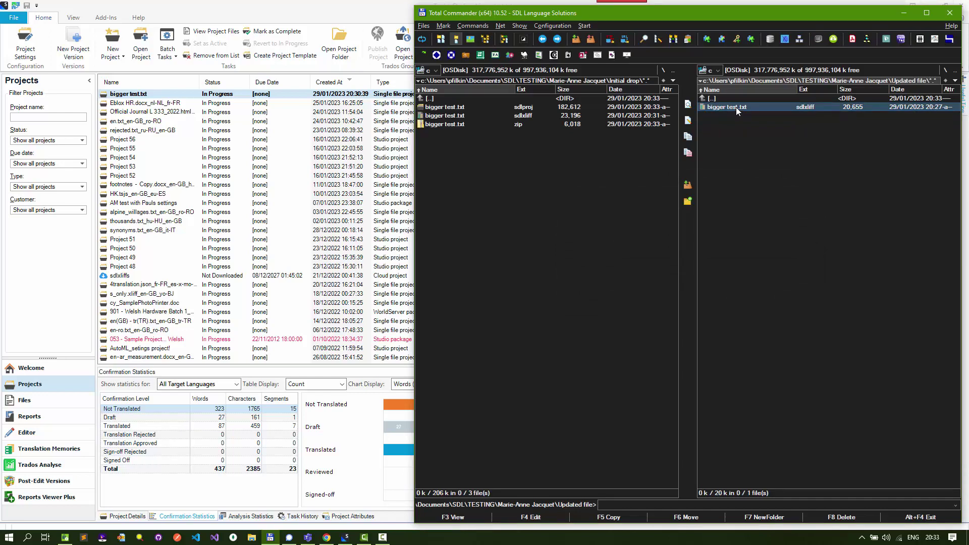
Copy the updated 20,655-byte sdlxliff over the Initial drop one, then open it in Trados Studio
key(space)
key(F5)
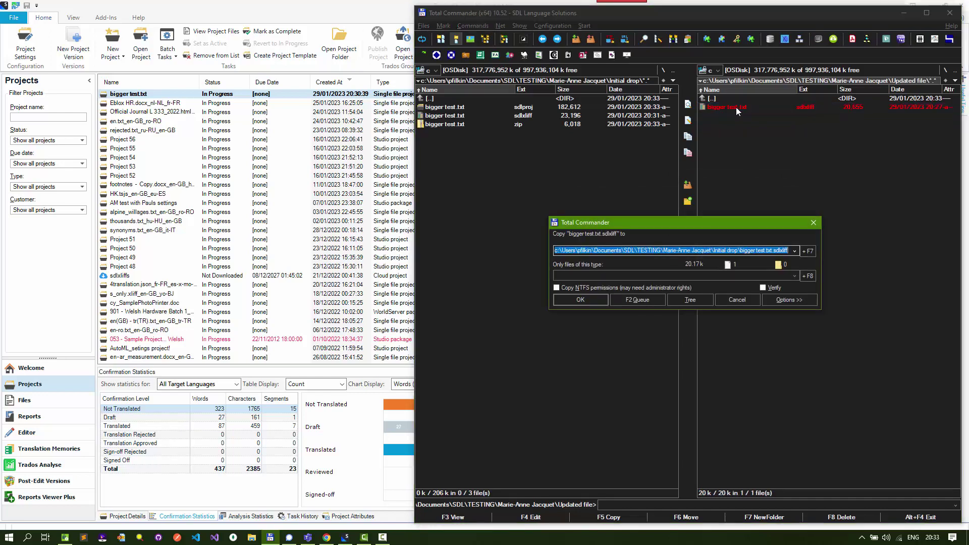
key(Return)
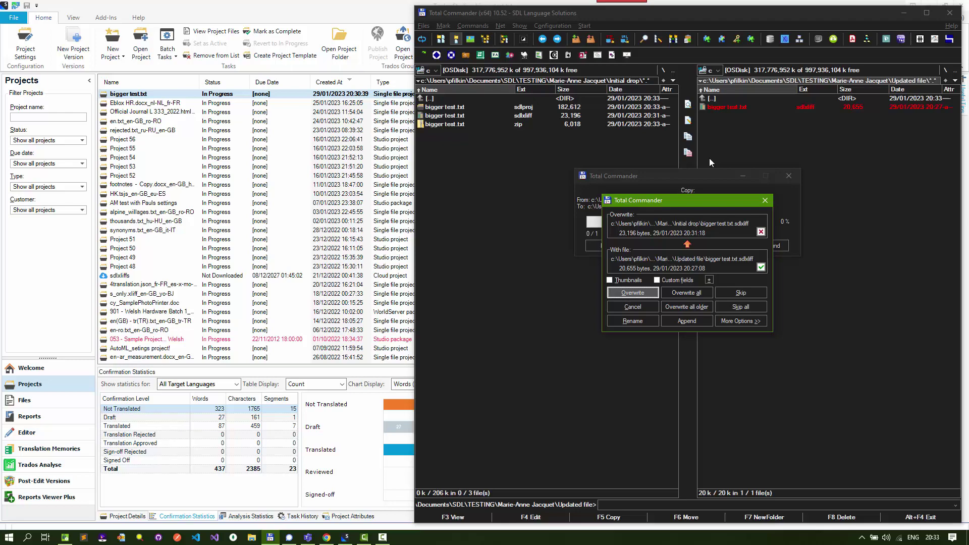
click(644, 292)
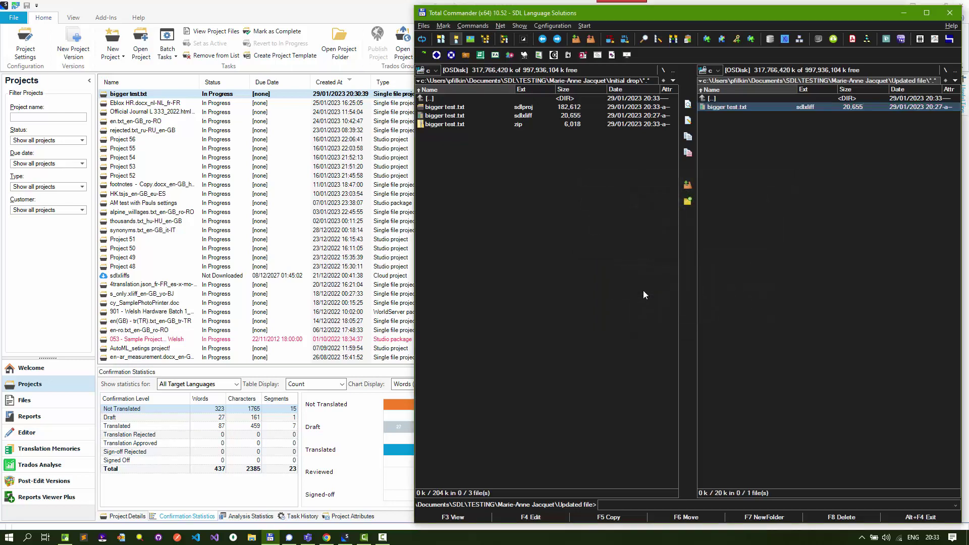
click(459, 116)
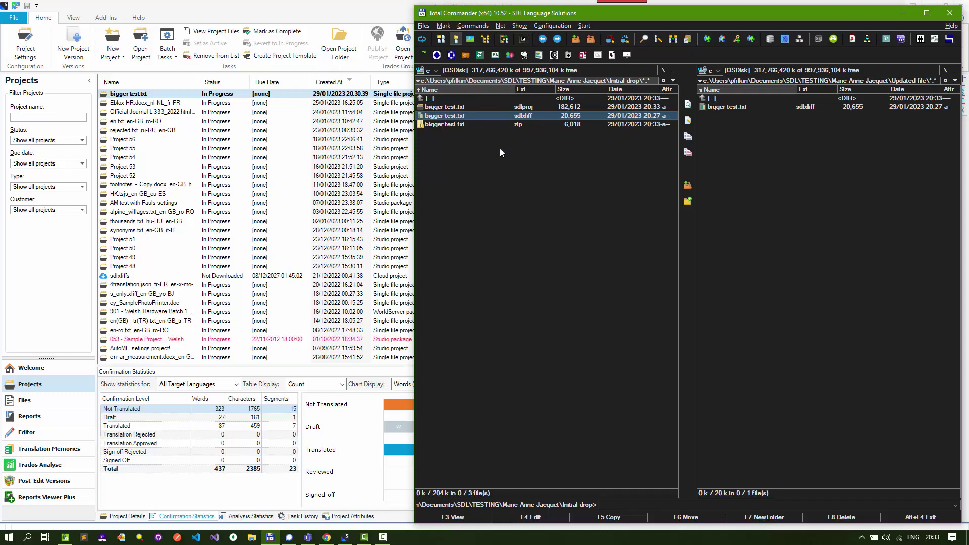
key(Return)
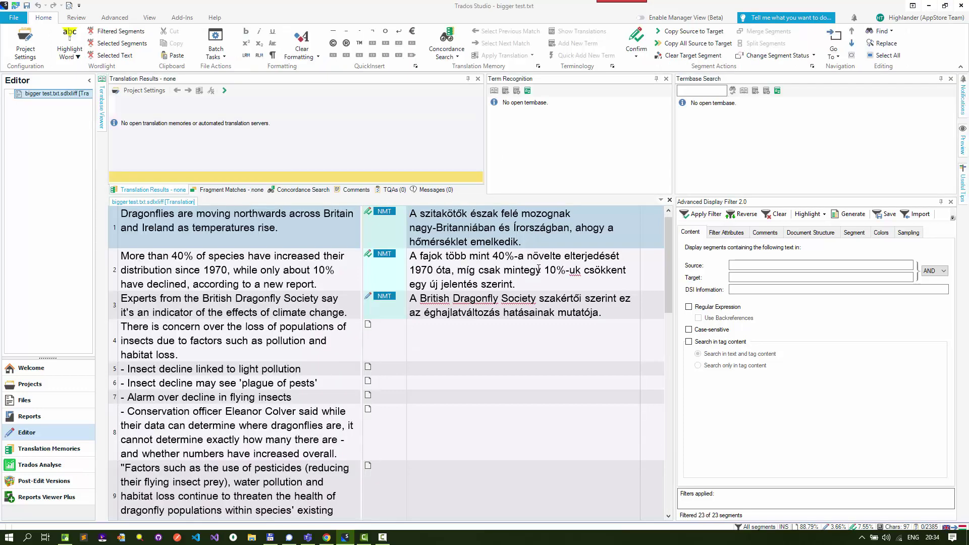
Review the Project Settings of the newly opened bigger test.txt file and close them with OK
click(32, 52)
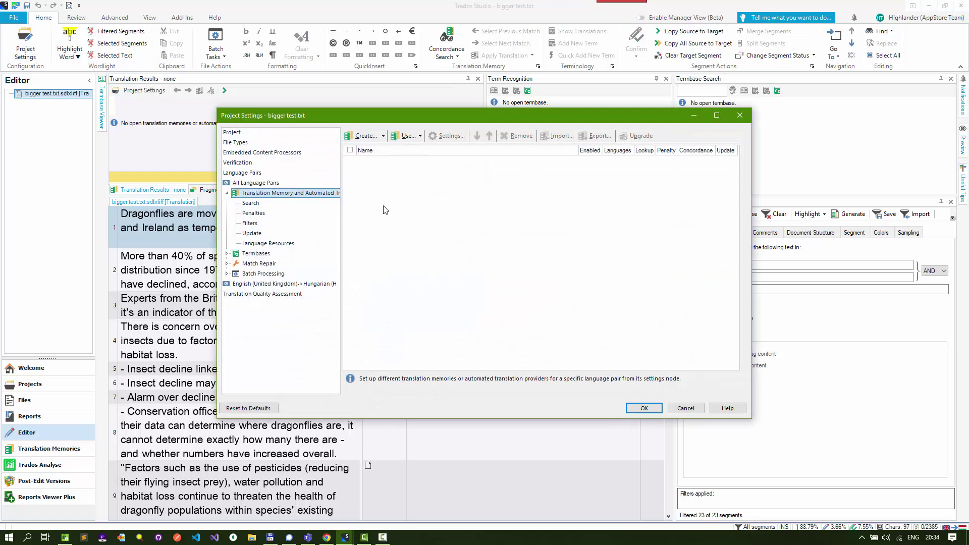
click(644, 408)
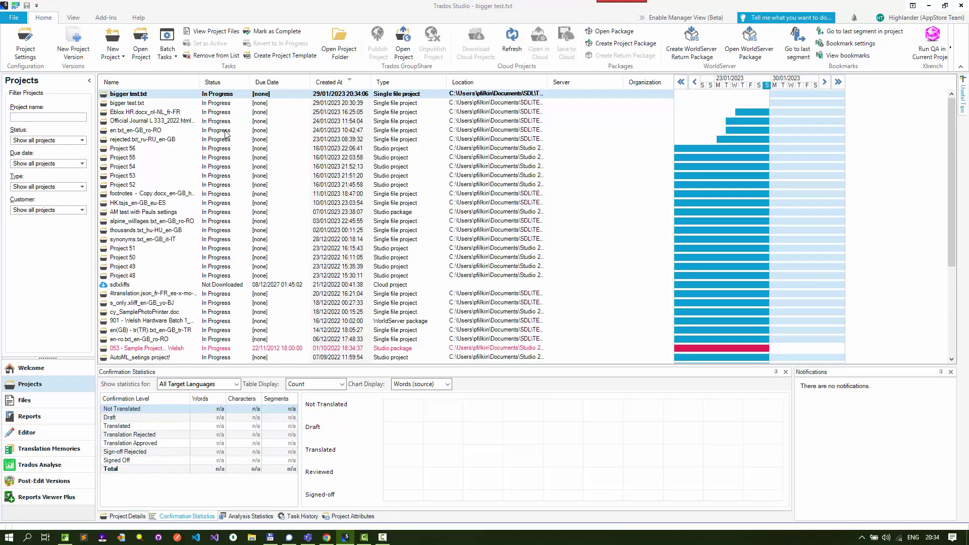
Remove the 20:34:06 duplicate bigger test.txt project from the Projects list, then return to Total Commander
right_click(200, 96)
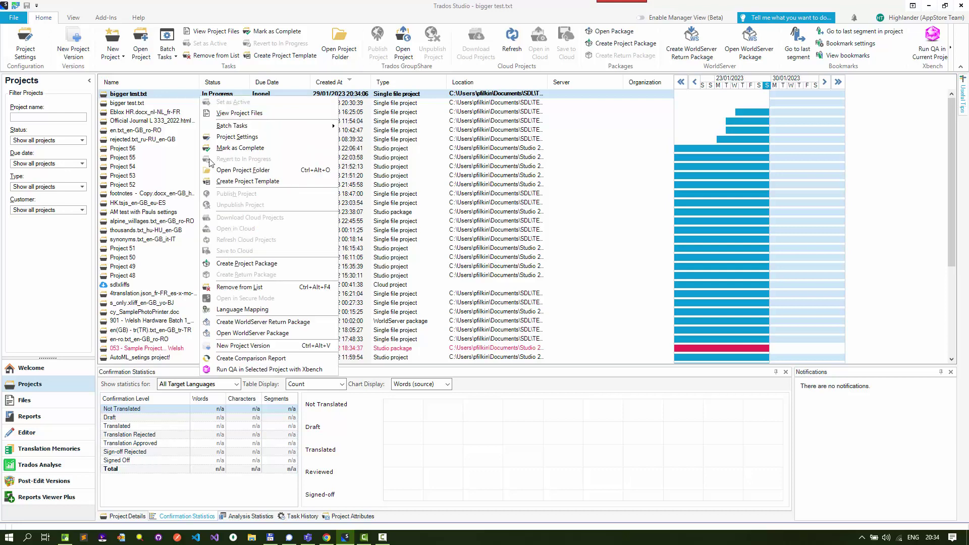
click(262, 287)
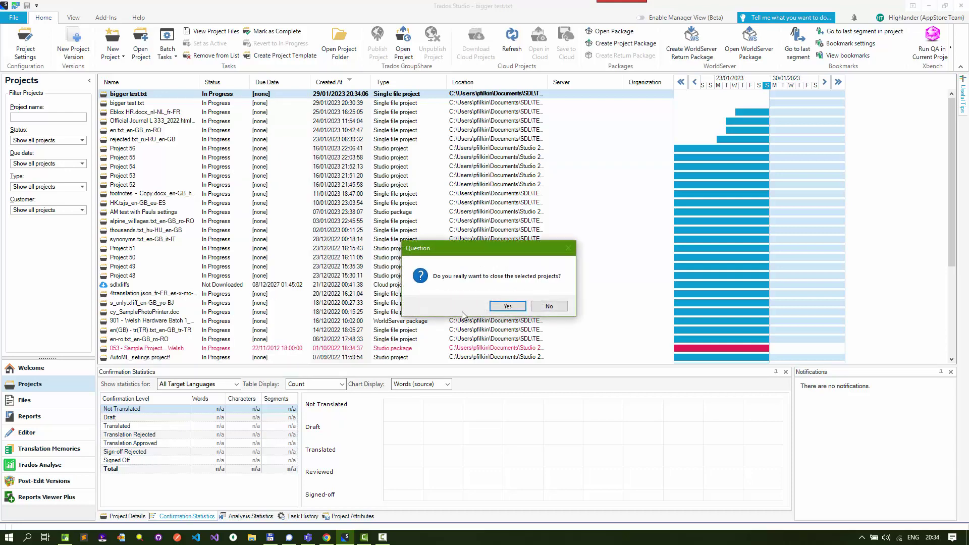
click(514, 308)
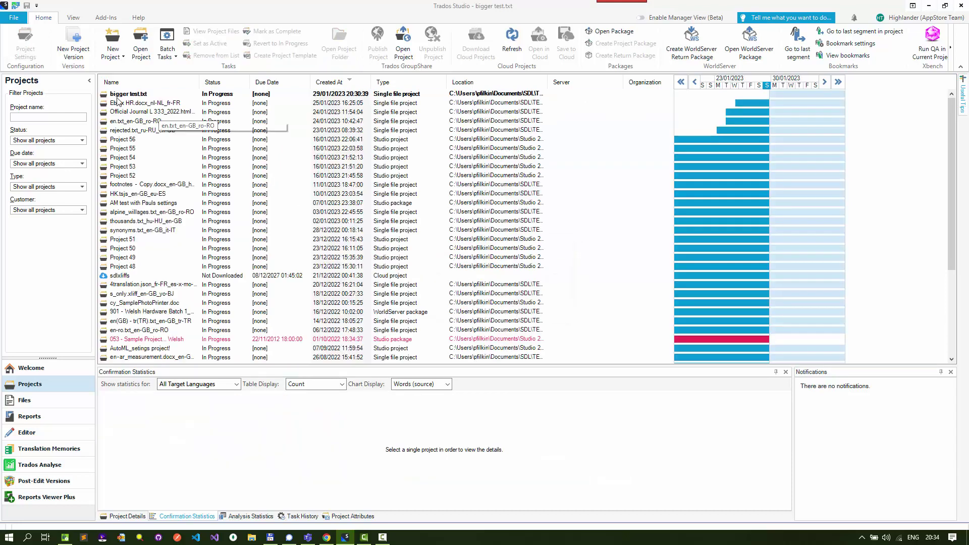
click(134, 95)
right_click(134, 94)
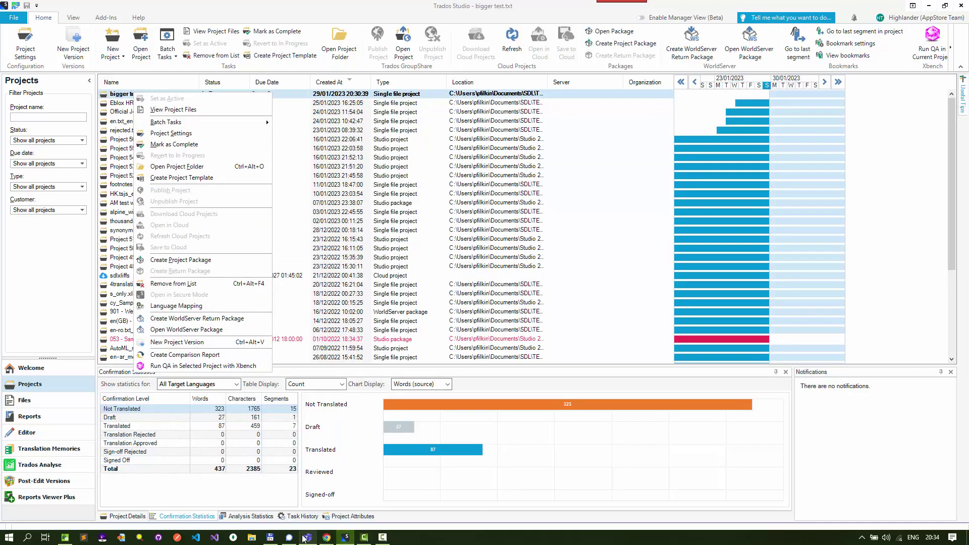
click(270, 538)
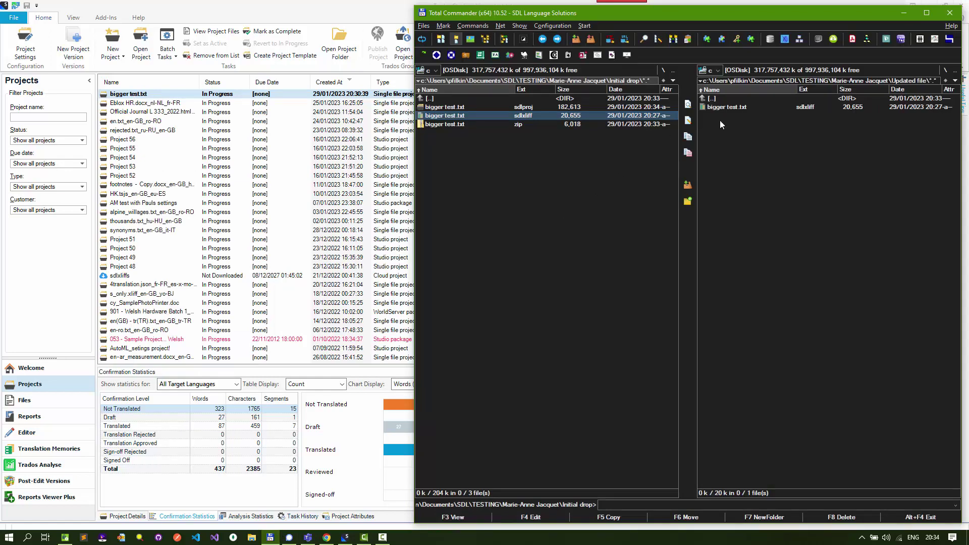
Delete the bigger test.txt sdlxliff from the Initial drop folder
click(710, 99)
double_click(710, 99)
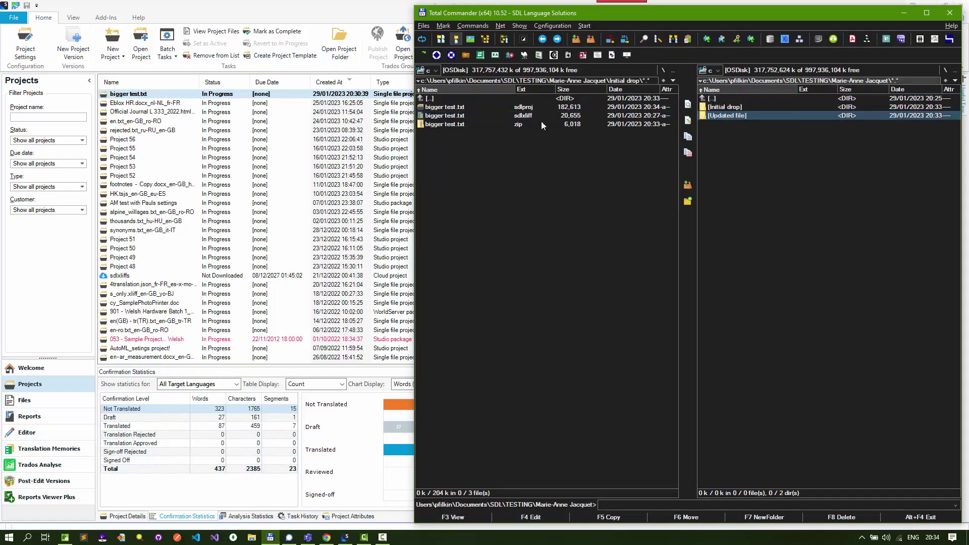
click(434, 123)
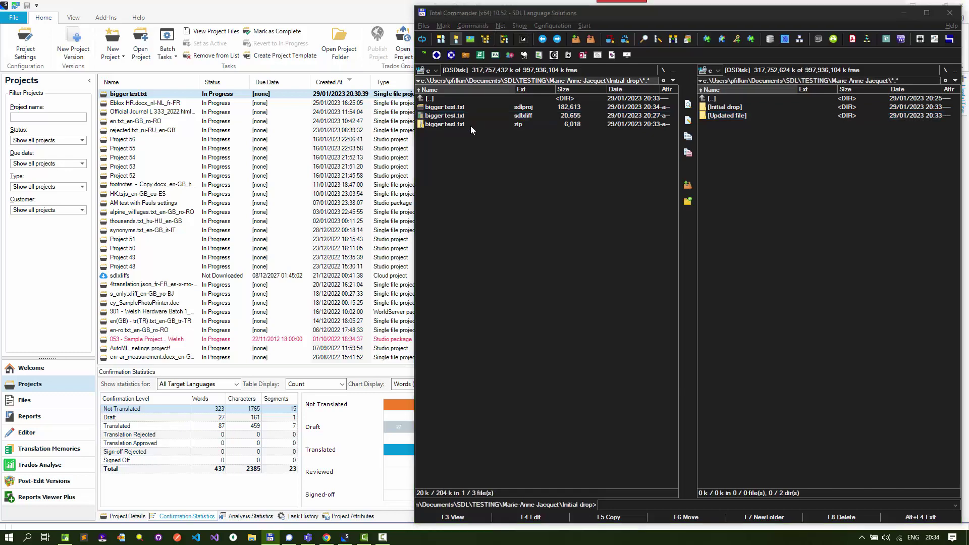
key(Delete)
key(Return)
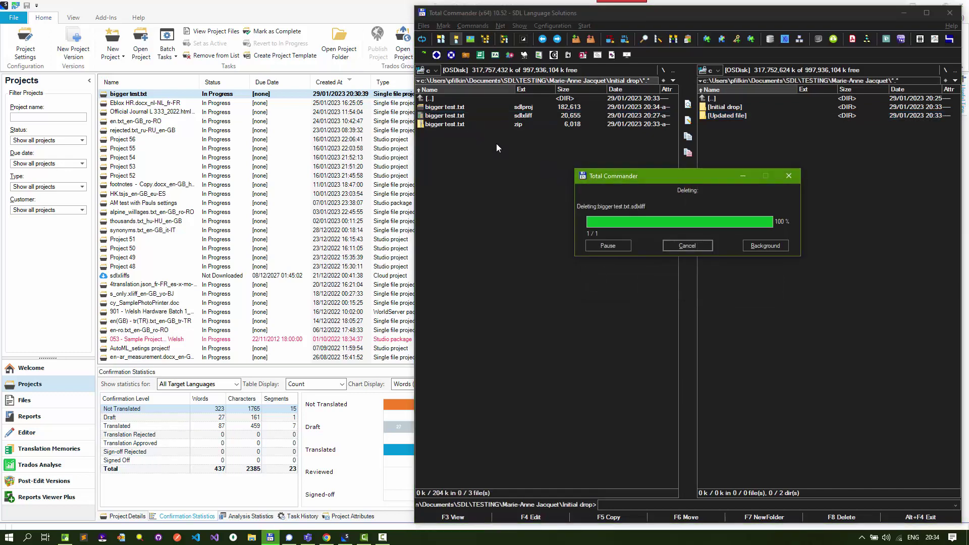
Unpack the original 23,196-byte sdlxliff from the zip, delete the zip, and reopen the project
double_click(436, 101)
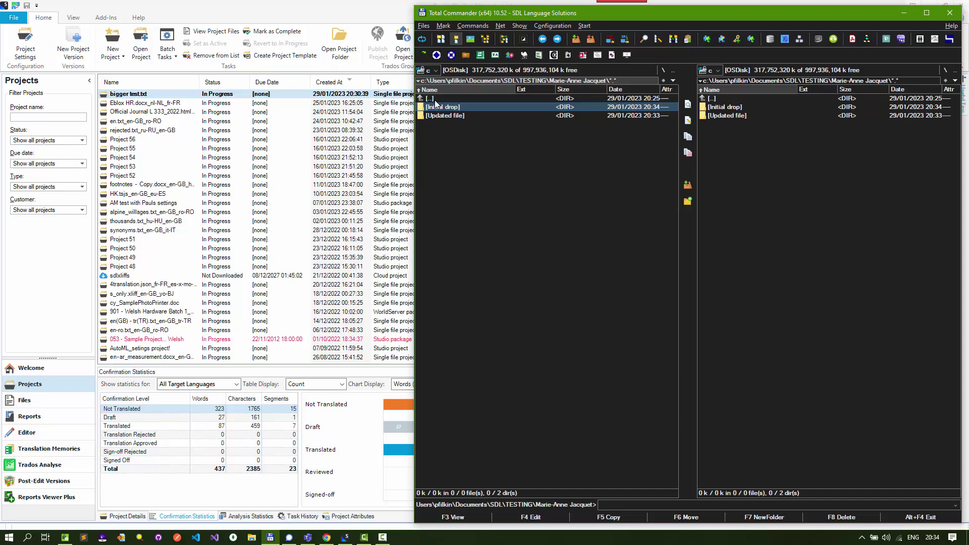
double_click(434, 108)
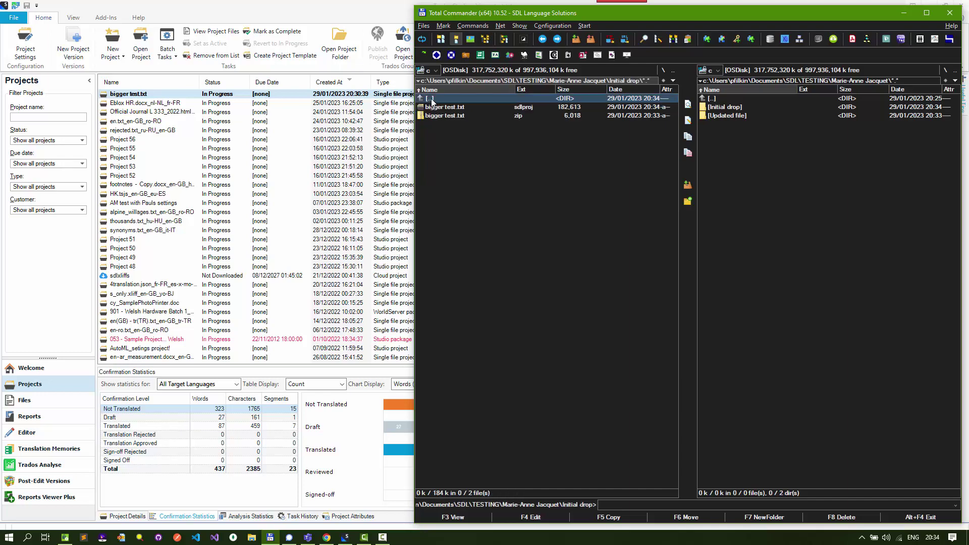
key(ctrl+Right)
key(Down)
key(Down)
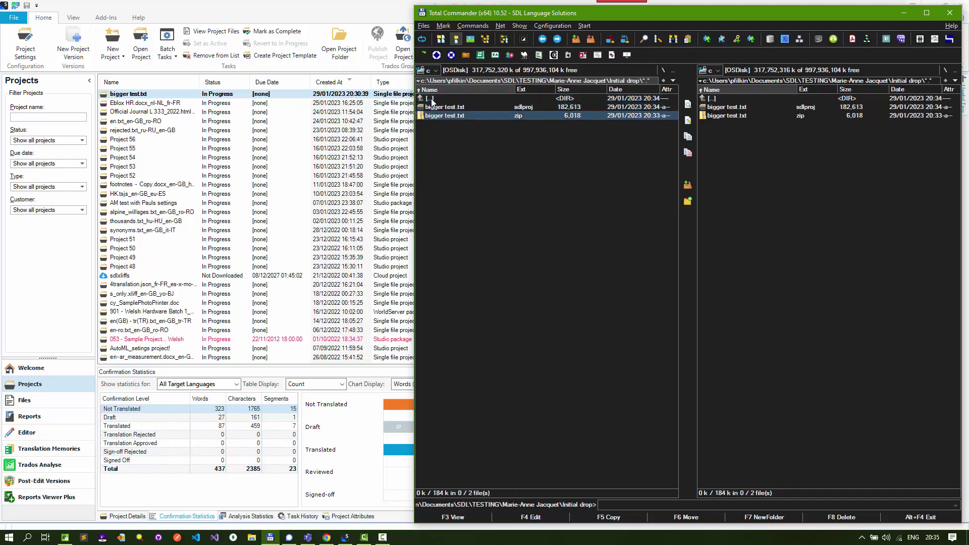
key(alt+F9)
key(Return)
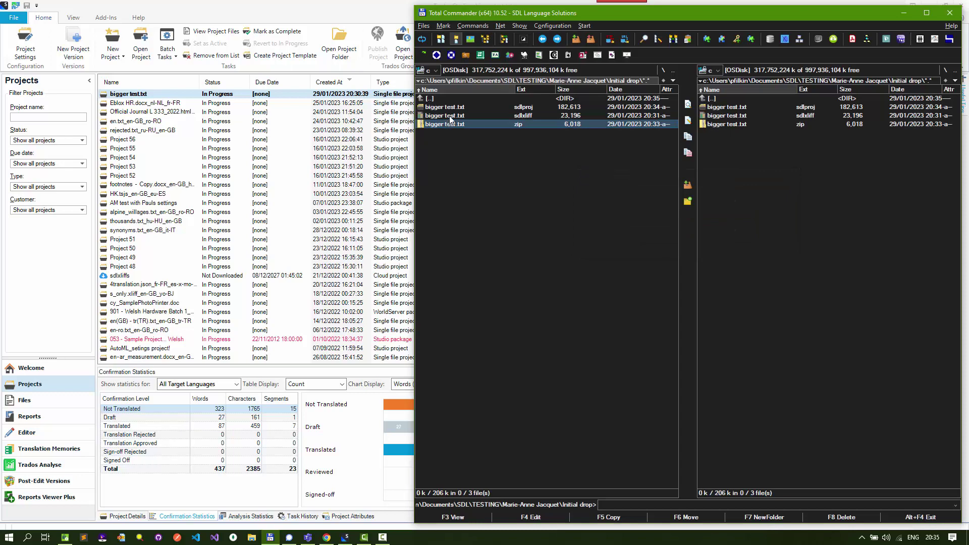
key(Delete)
key(Return)
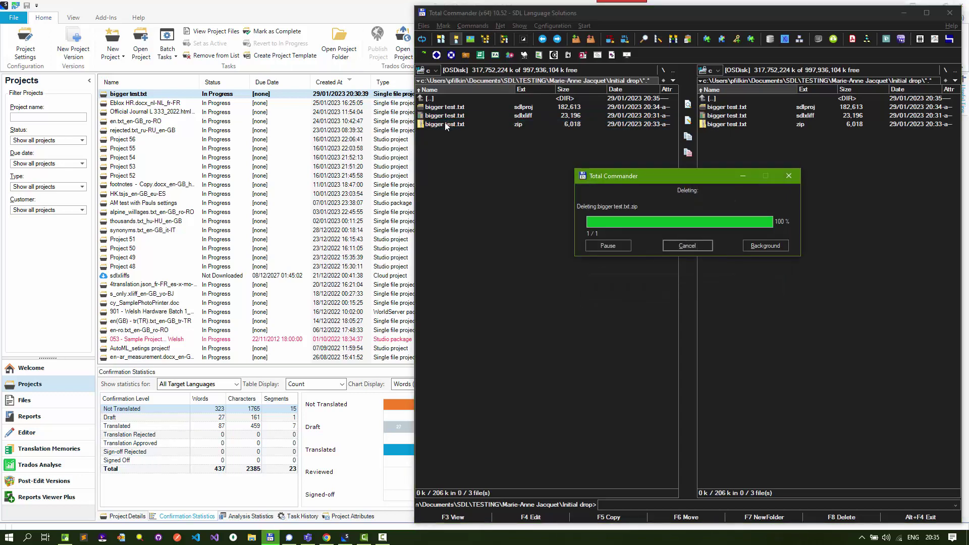
double_click(169, 94)
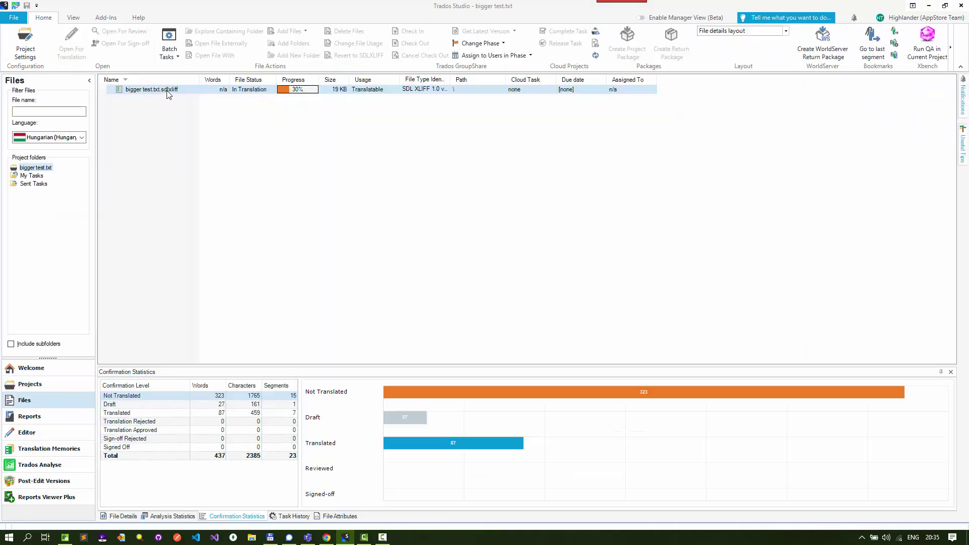
Open bigger test.txt in Editor, clear all target segments, and save it
double_click(169, 94)
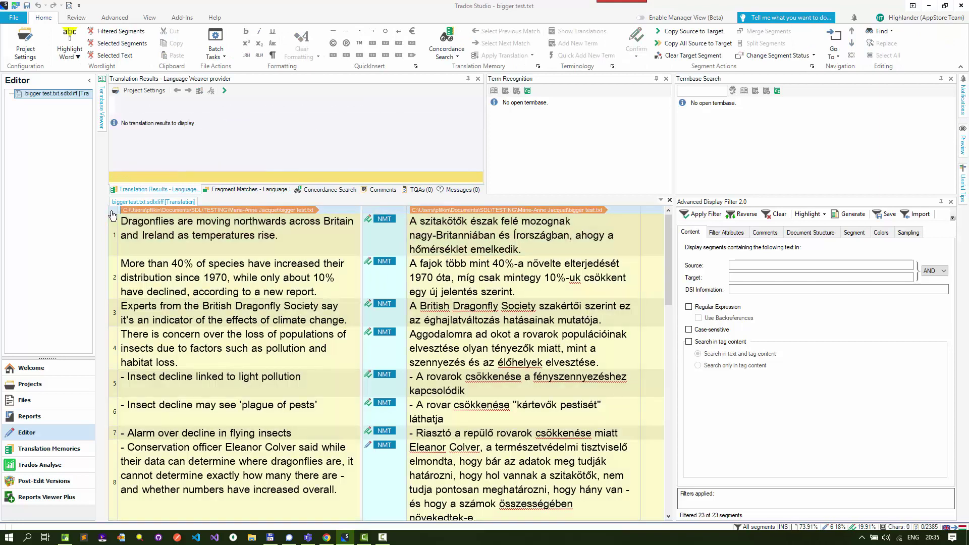
right_click(112, 216)
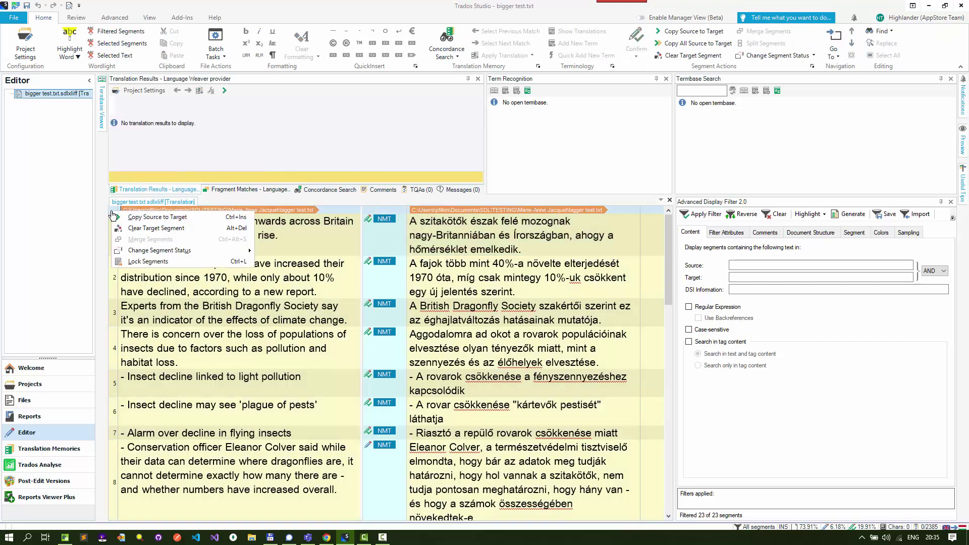
click(140, 229)
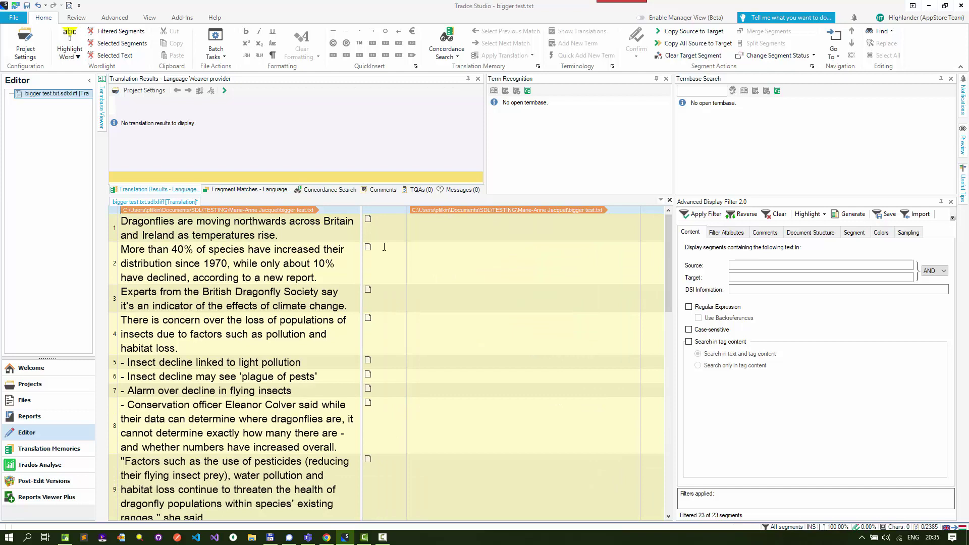
key(ctrl+s)
Remove the bigger test.txt project from the Projects list
click(34, 384)
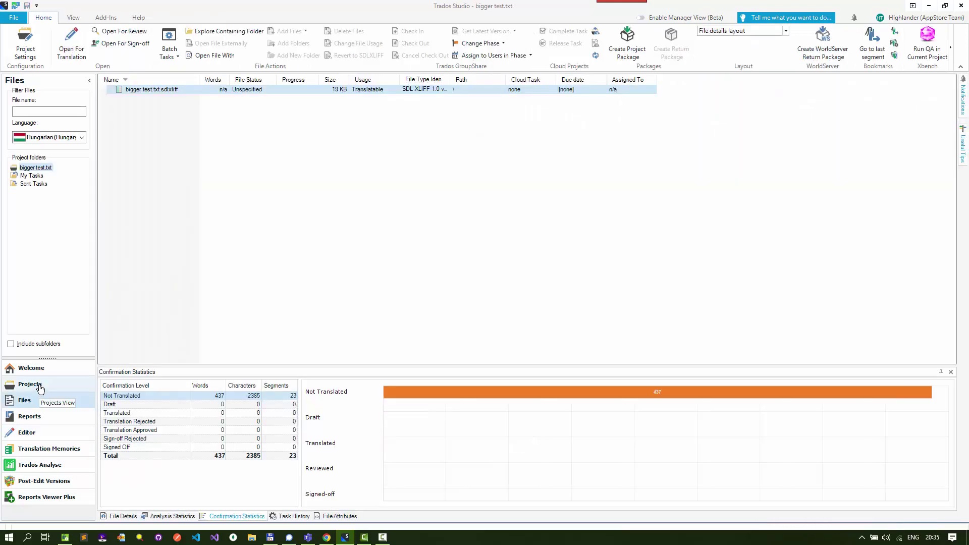
right_click(159, 94)
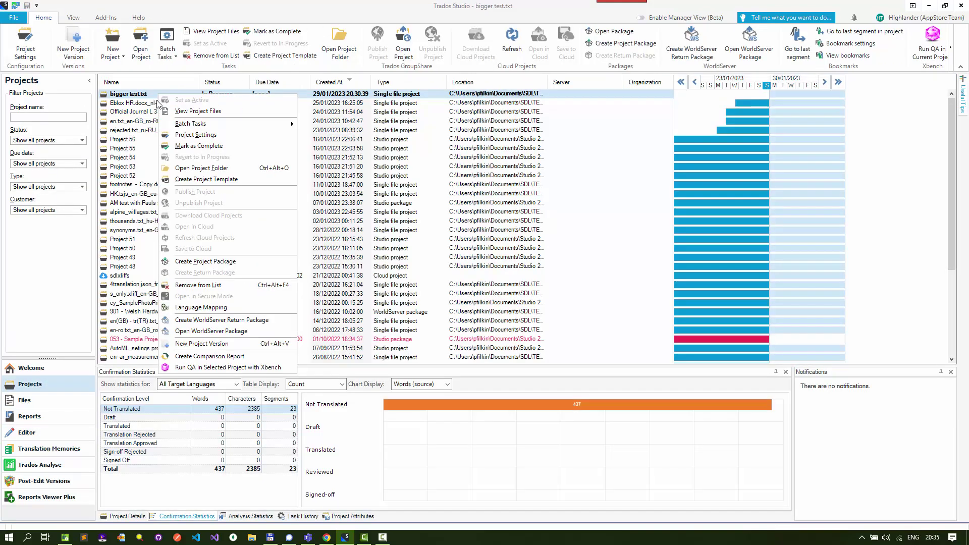
click(202, 285)
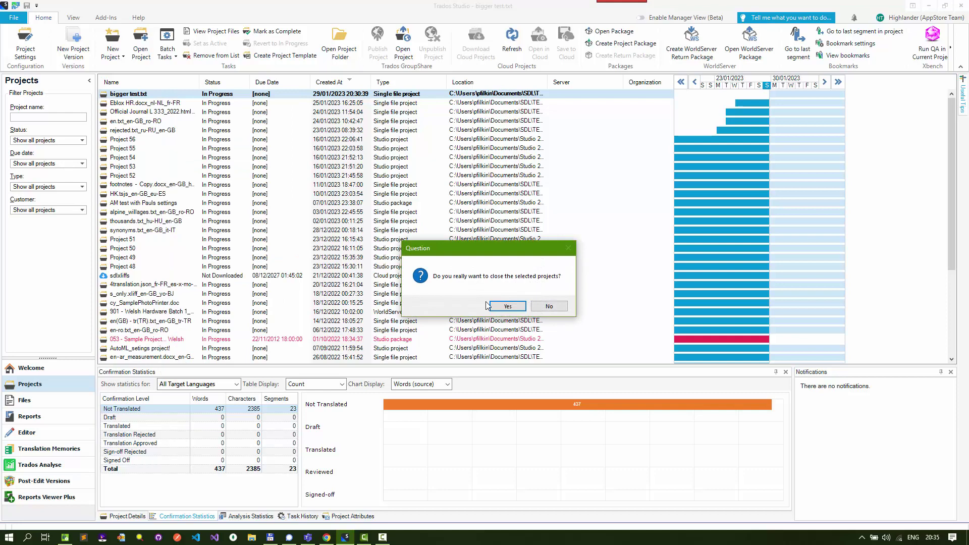
click(509, 313)
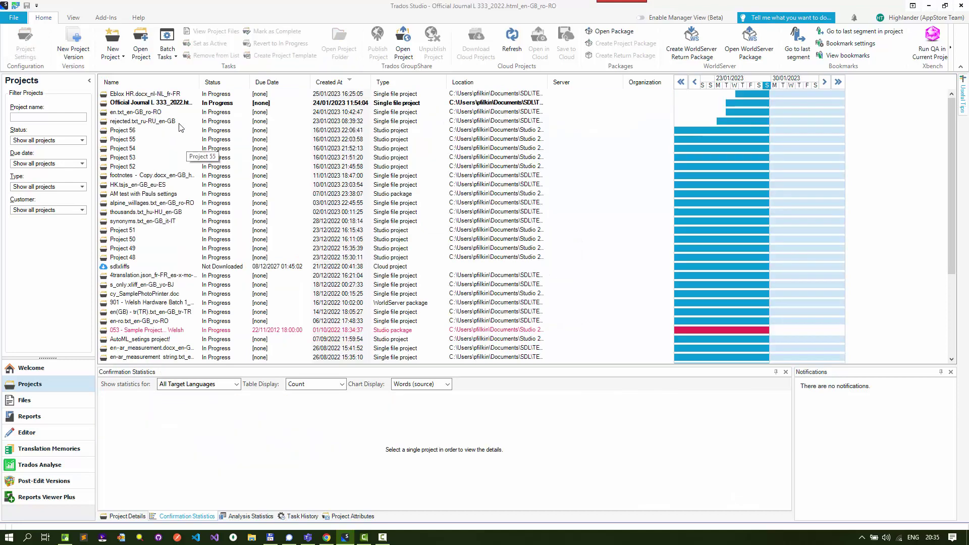
Delete the bigger test.txt .sdlproj file from Initial drop in Total Commander
key(alt+Tab)
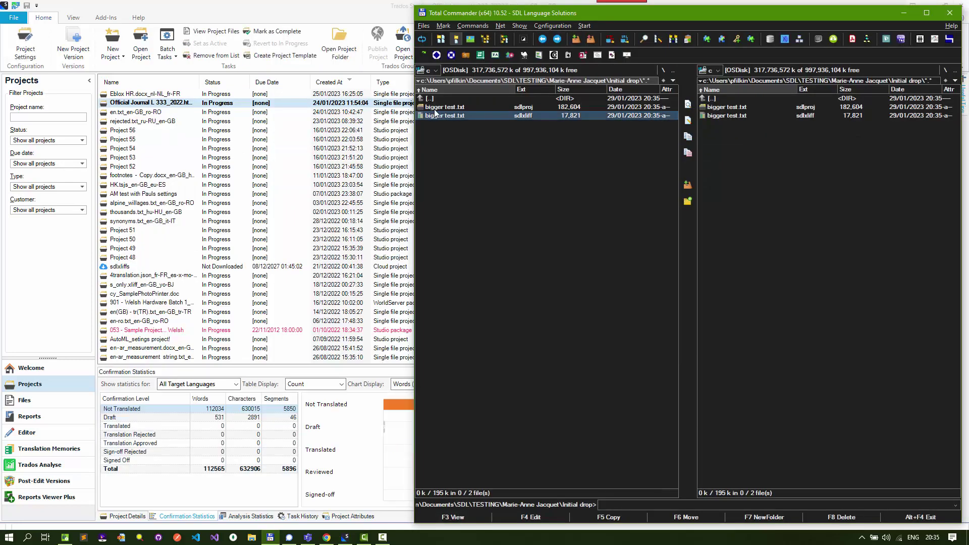
click(435, 107)
key(Delete)
key(Return)
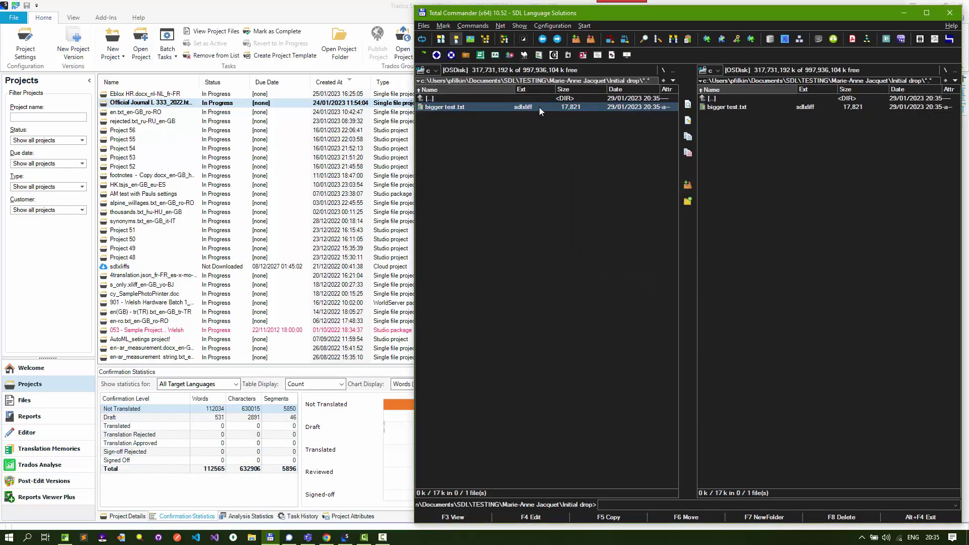
Browse the other panel into Updated file and back, then return to Trados Studio
double_click(713, 113)
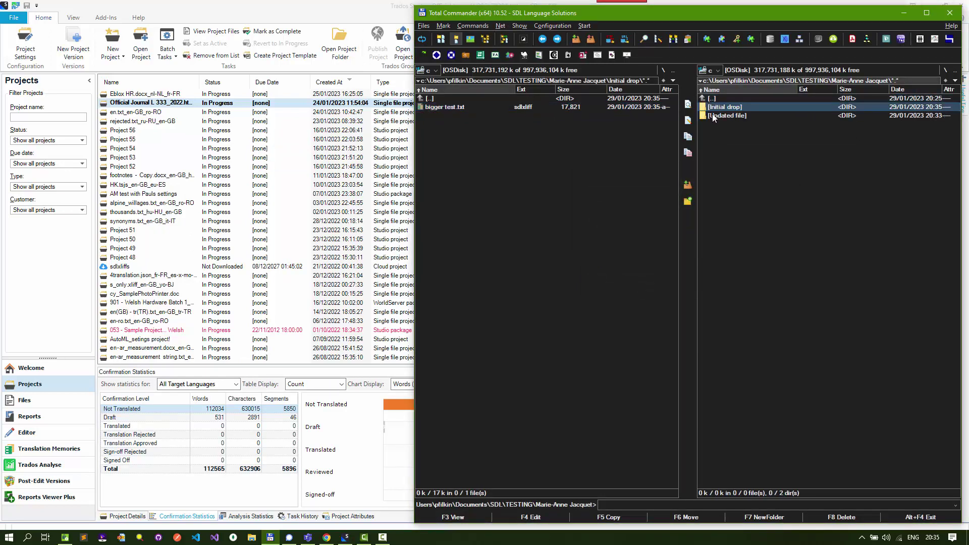
double_click(713, 115)
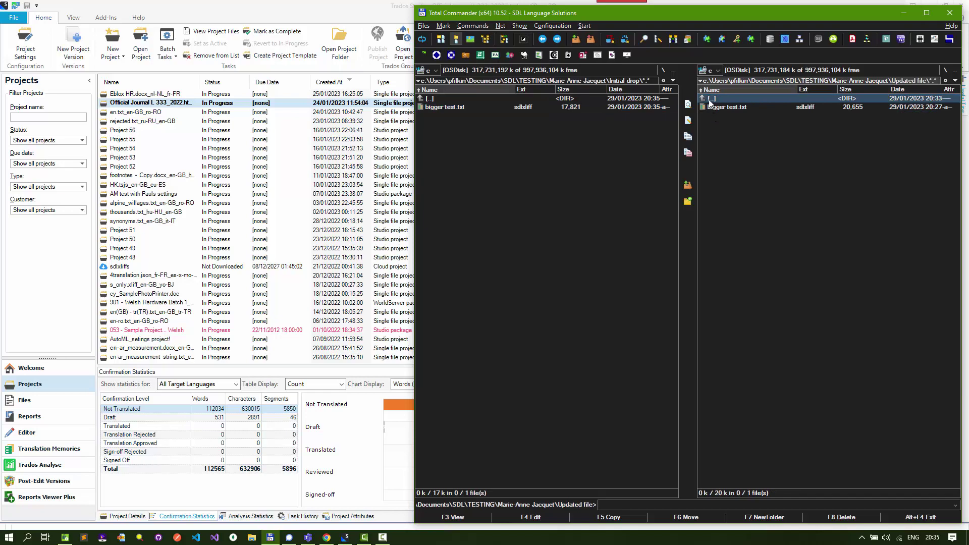
double_click(710, 99)
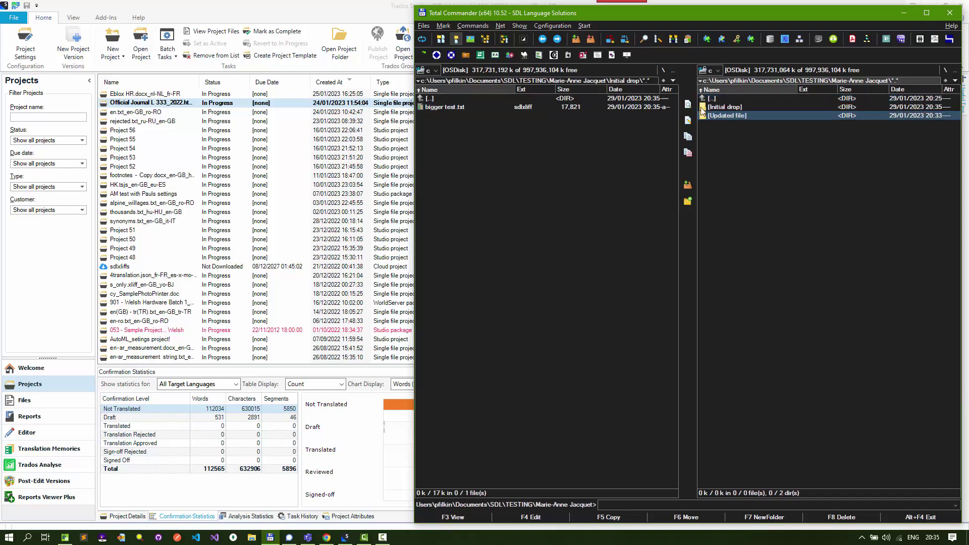
click(442, 108)
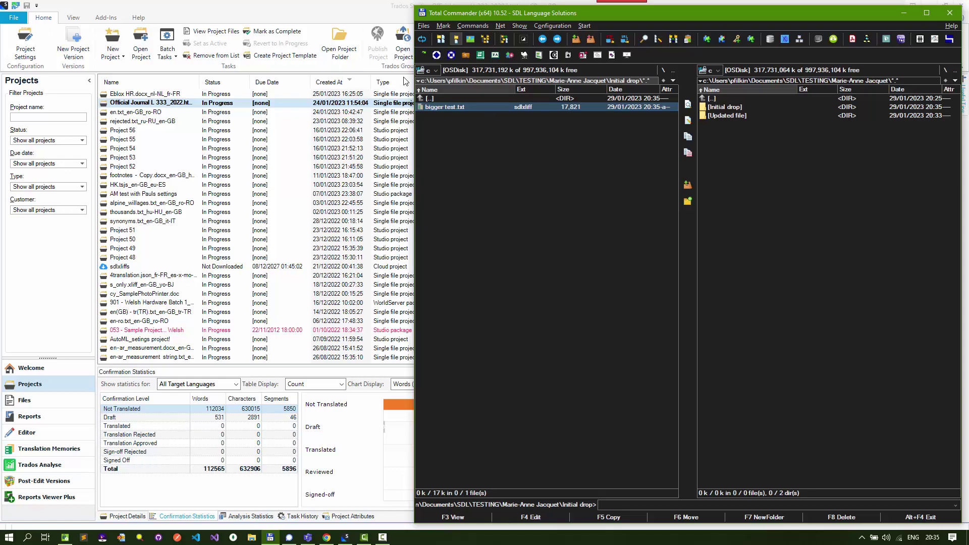
click(305, 7)
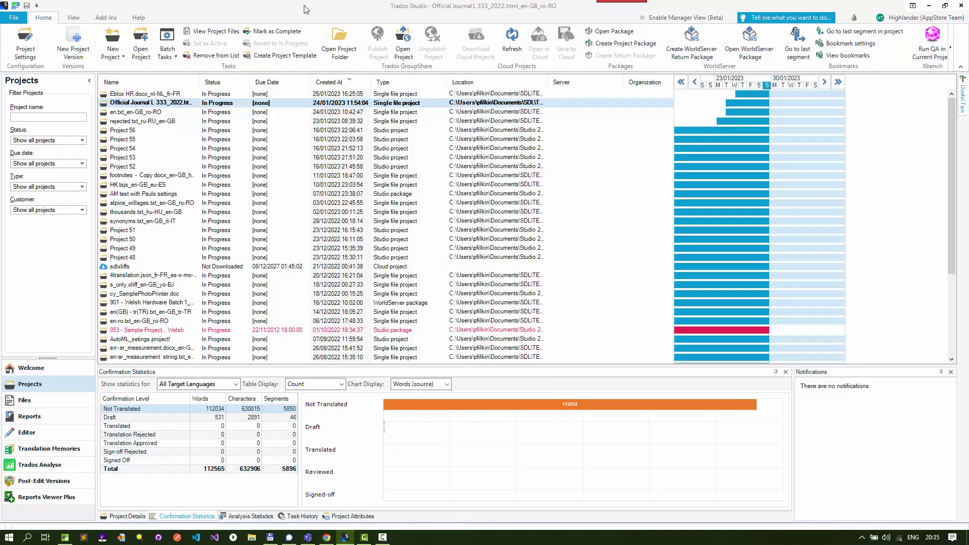
Open the bigger test.txt sdlxliff from Initial drop using its pasted path
key(ctrl+o)
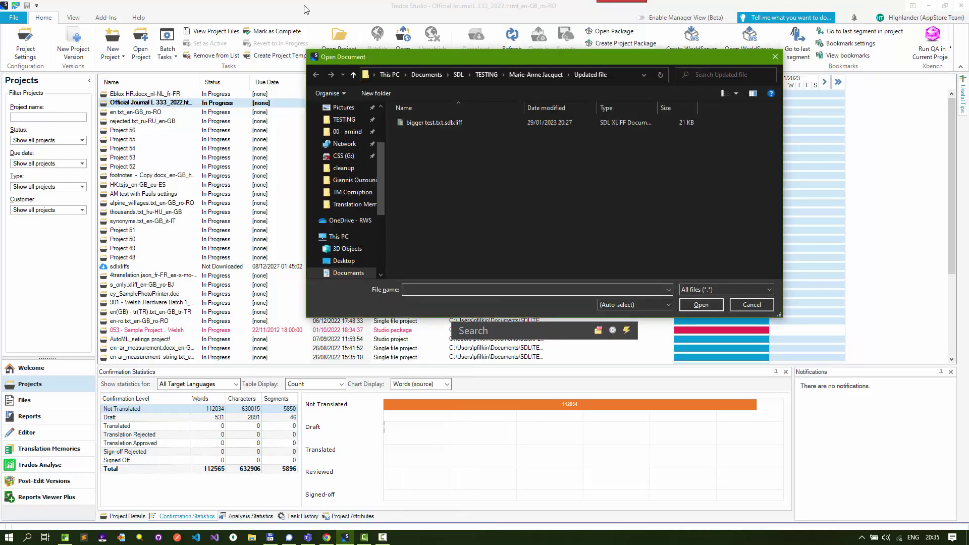
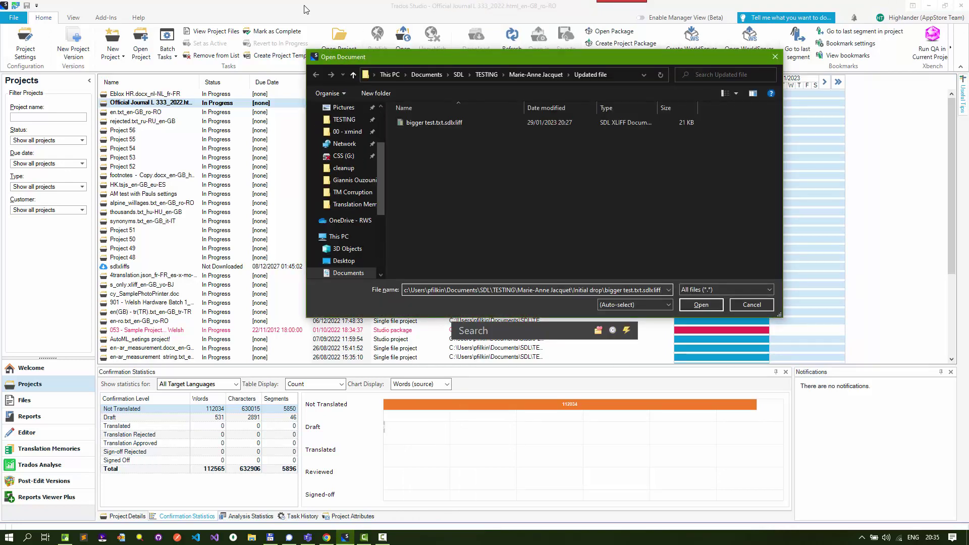
key(Return)
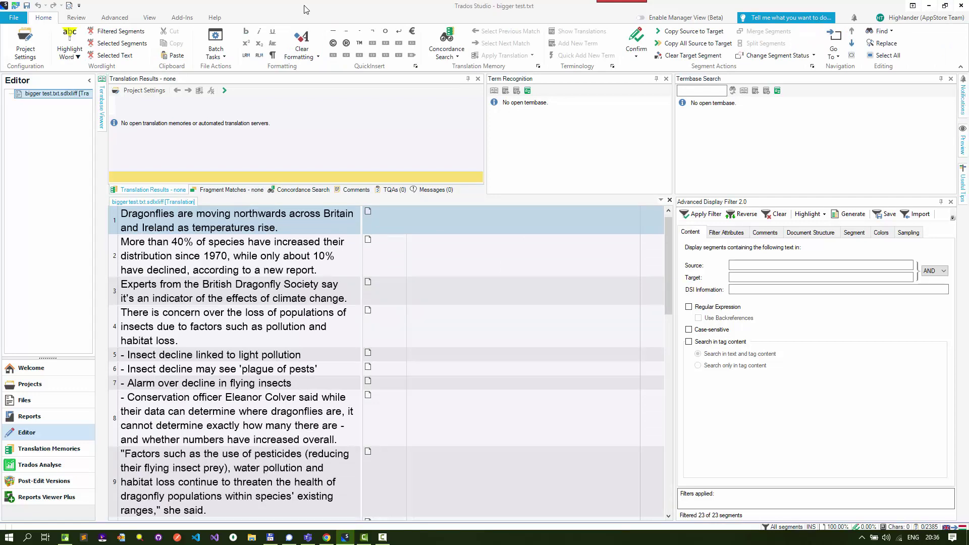
Add Language Weaver as the translation provider in Project Settings and sign in
click(37, 49)
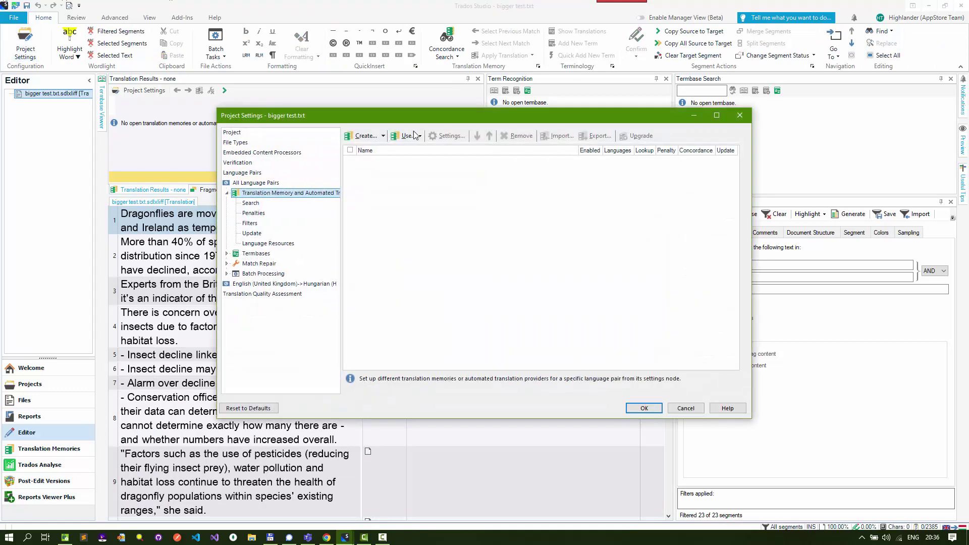
click(407, 135)
click(443, 260)
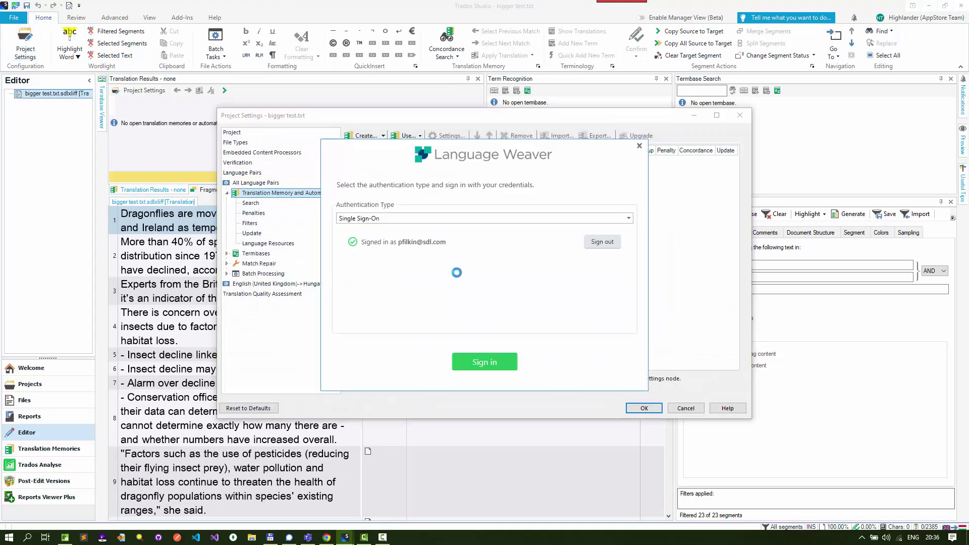
click(488, 361)
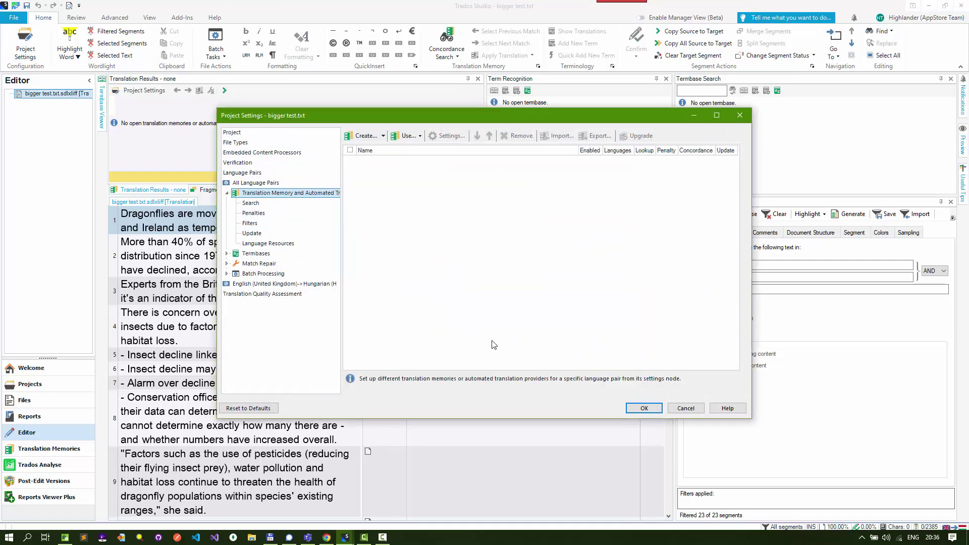
click(626, 396)
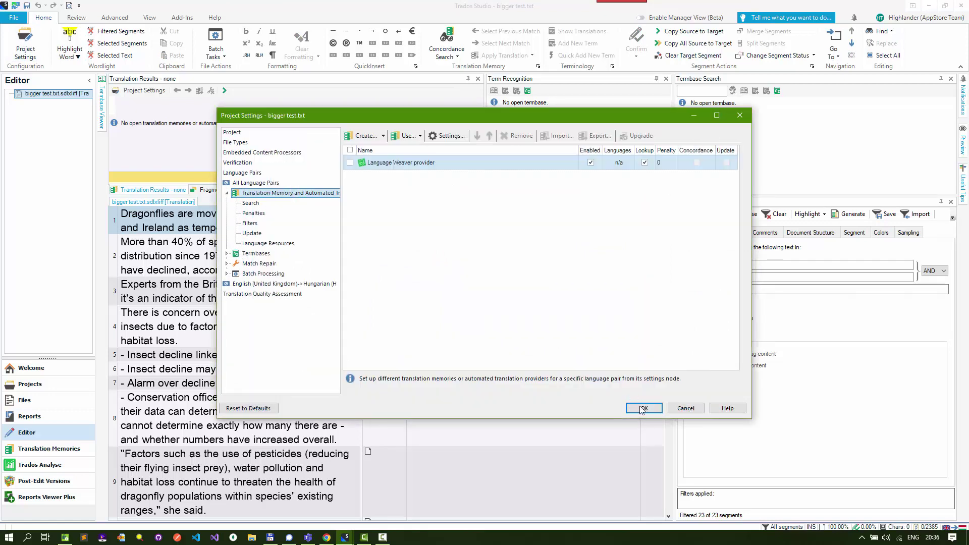
Save the Language Weaver settings and accept NMT translations for segments 2 through 7
click(644, 409)
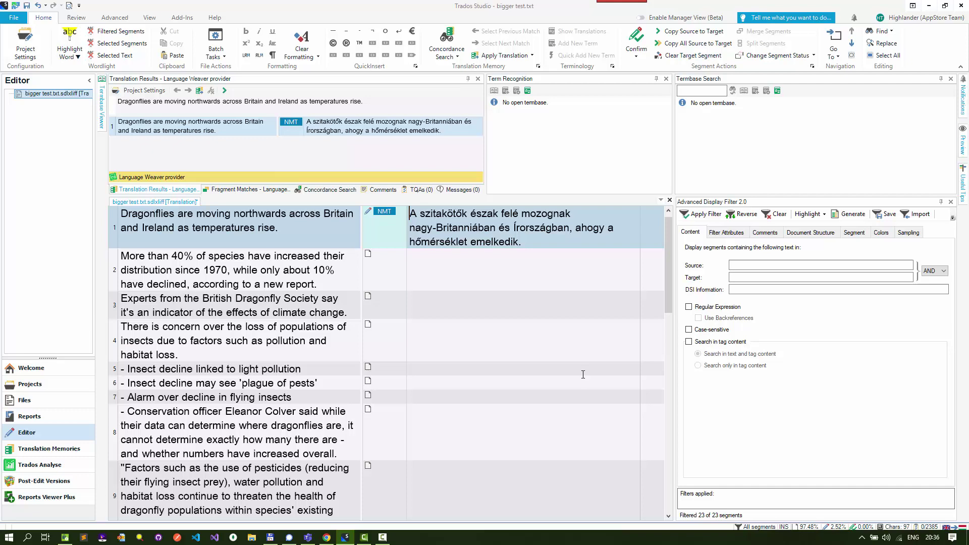
key(Down)
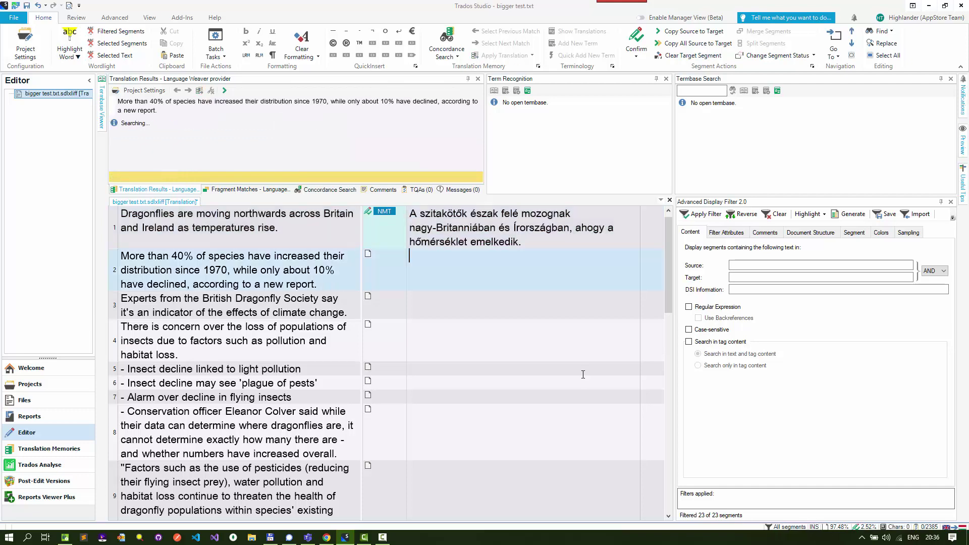
key(Down)
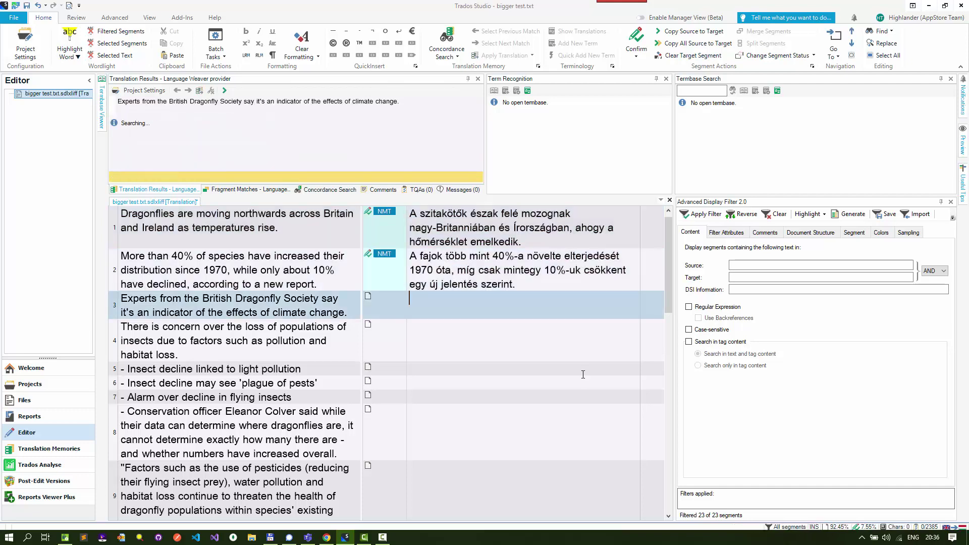
key(Down)
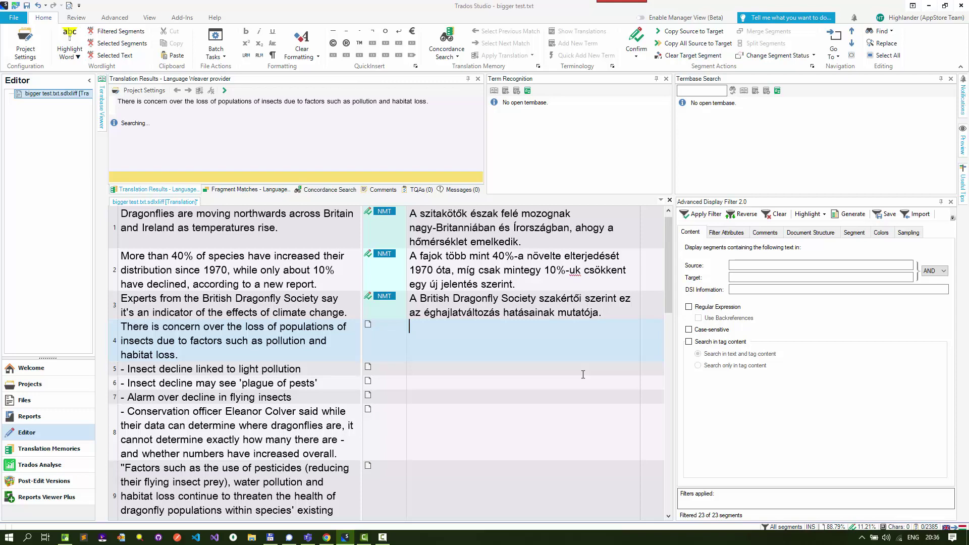
key(Down)
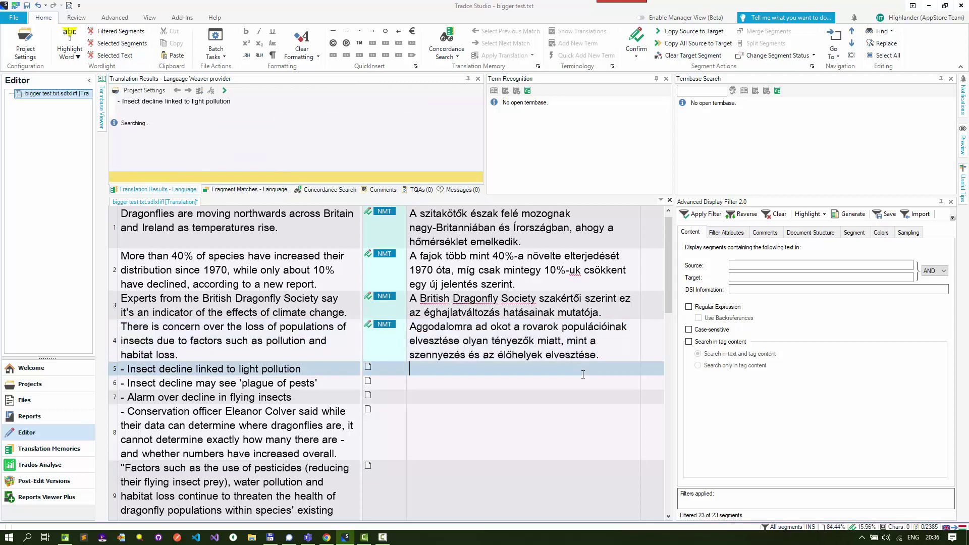
key(Down)
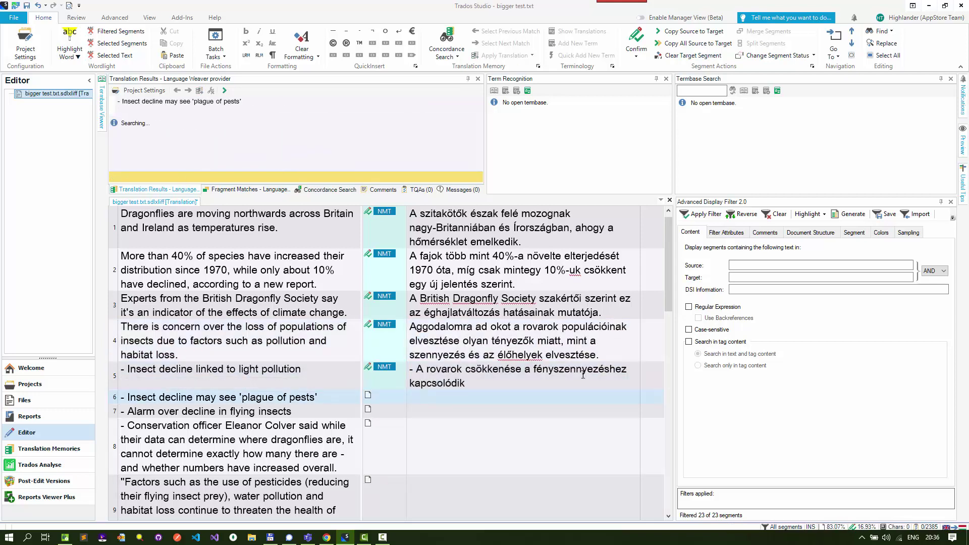
key(Down)
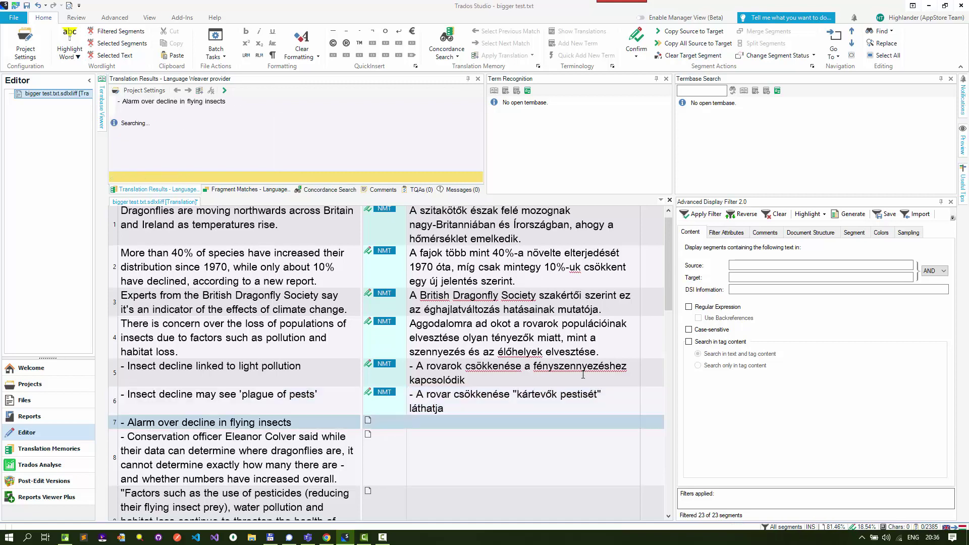
key(Down)
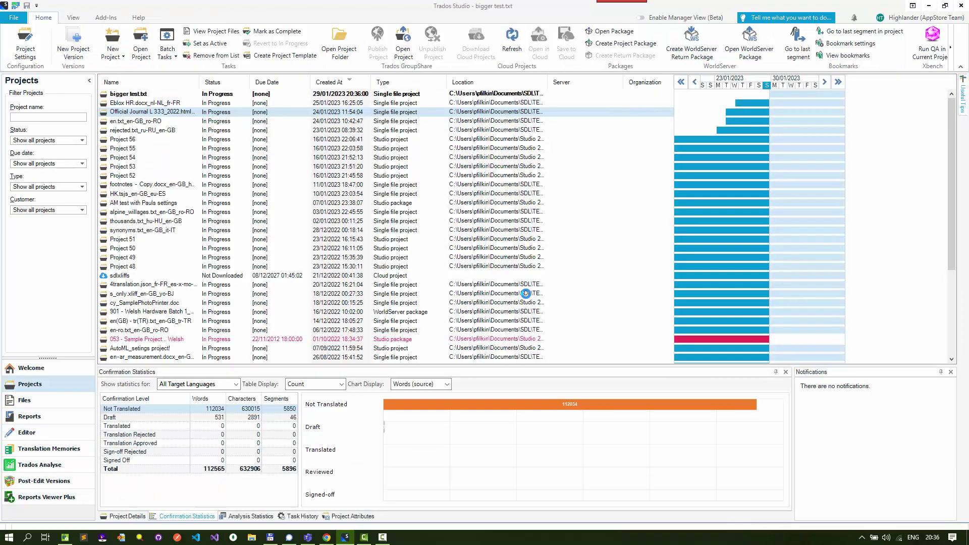
Select the bigger test.txt project, glance at Total Commander, and return to the Projects list
click(143, 95)
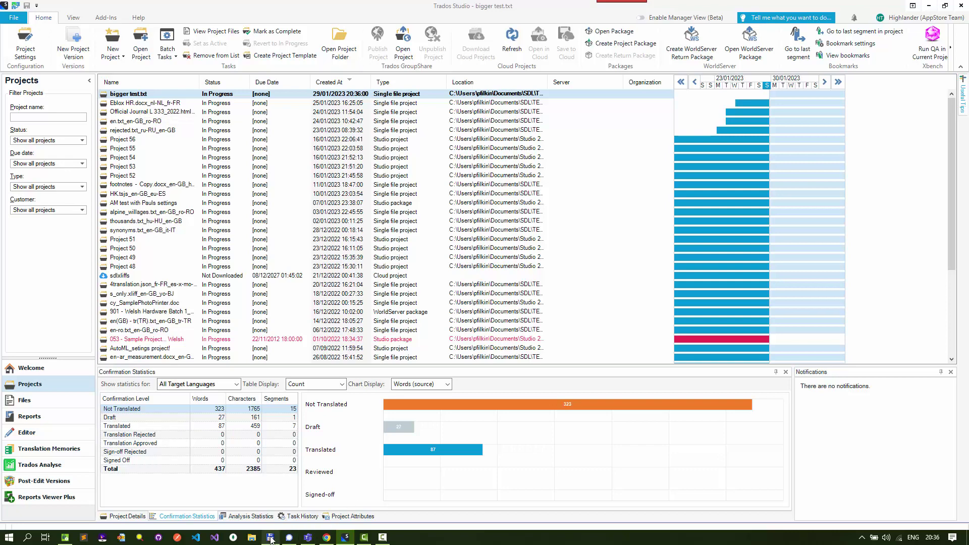
click(270, 537)
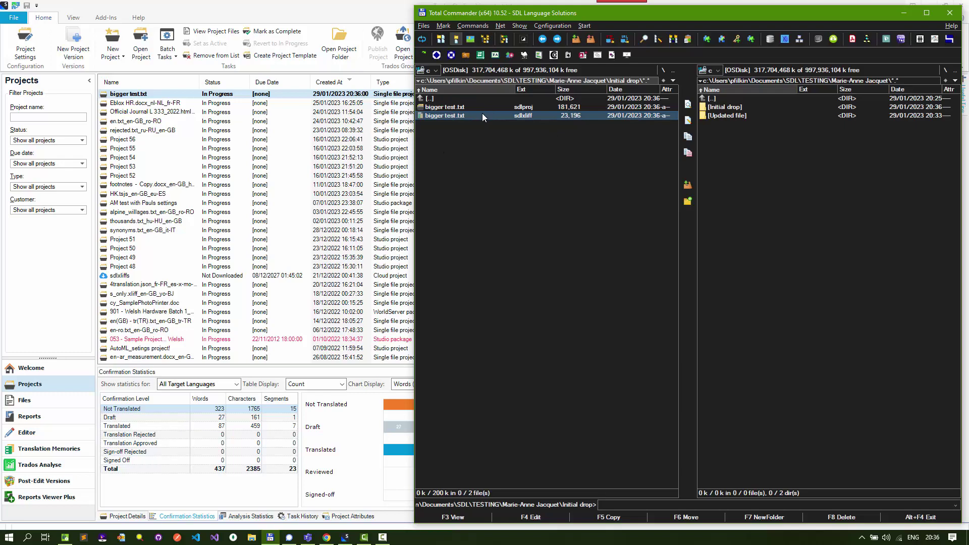
click(147, 96)
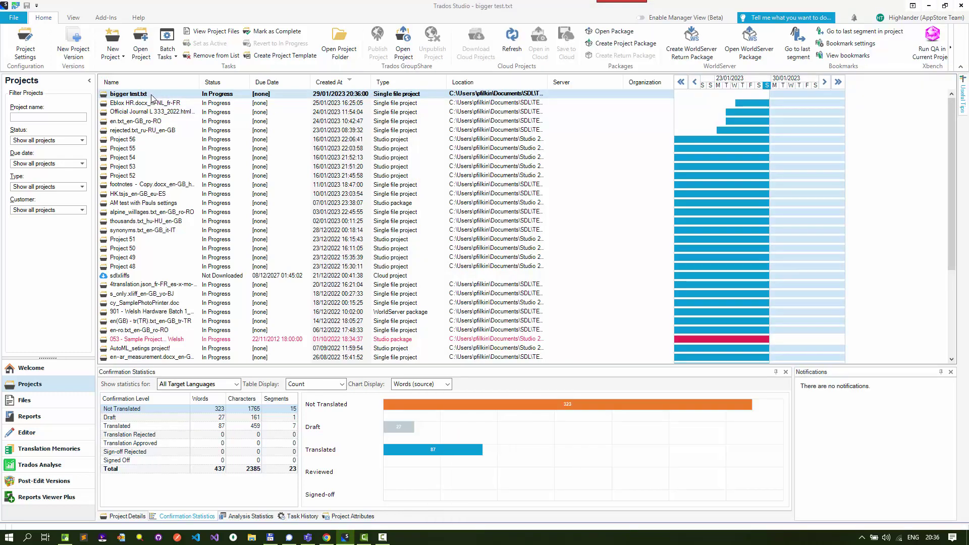
double_click(151, 96)
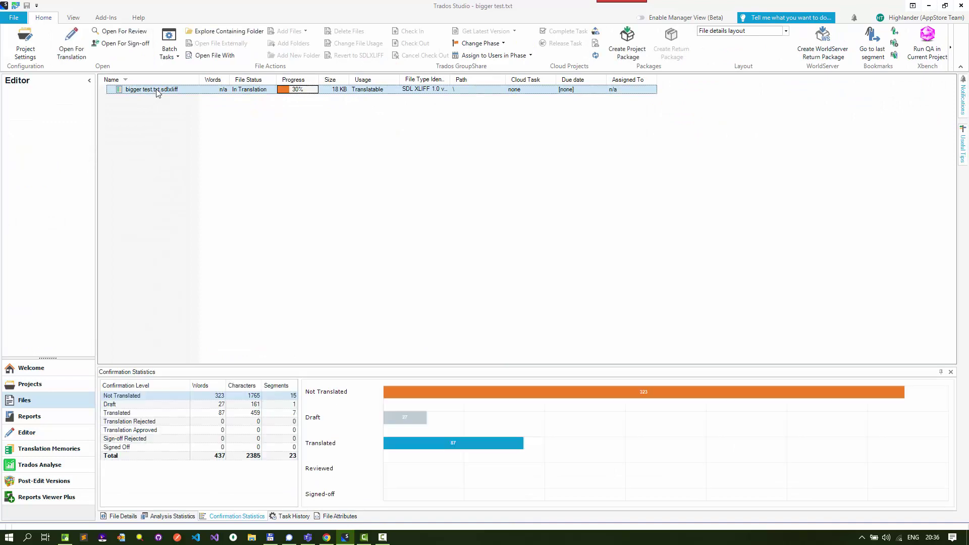
double_click(158, 92)
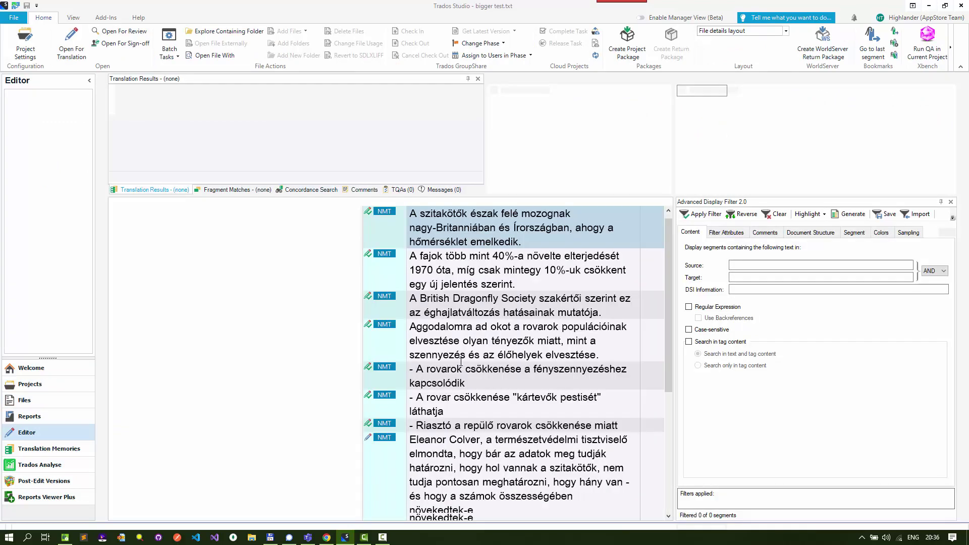
click(25, 50)
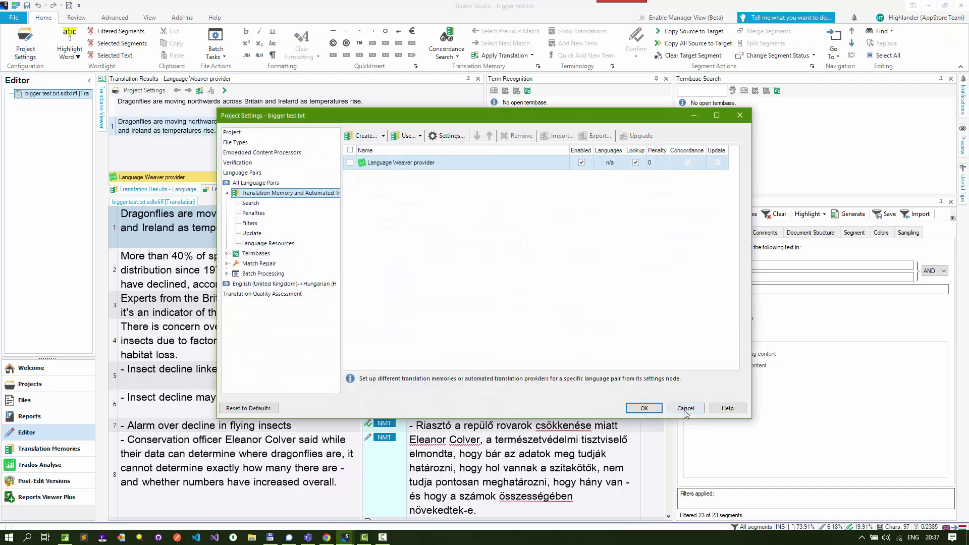
click(644, 408)
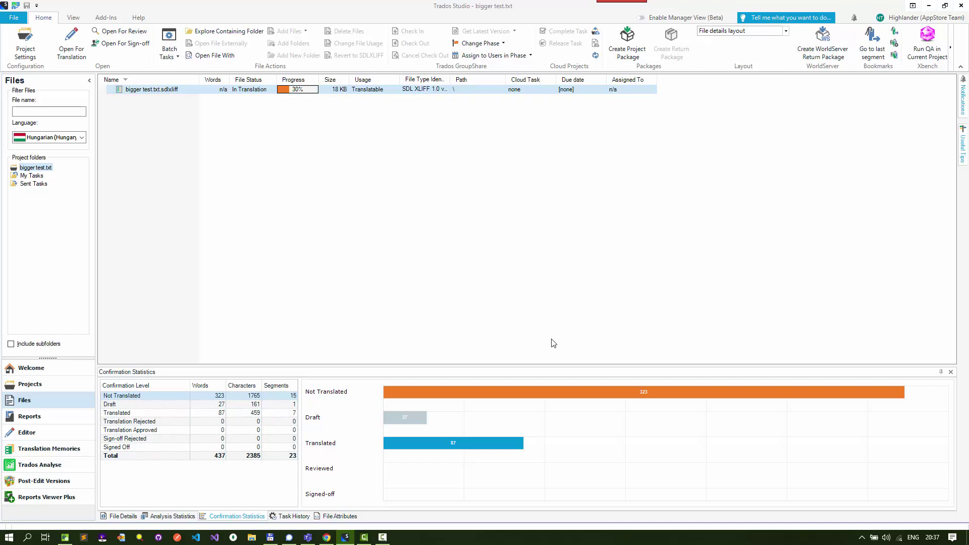
Open Updated file in the right panel and rename the original sdlxliff to bigger test.txt.sdlxliff_orig
key(alt+Tab)
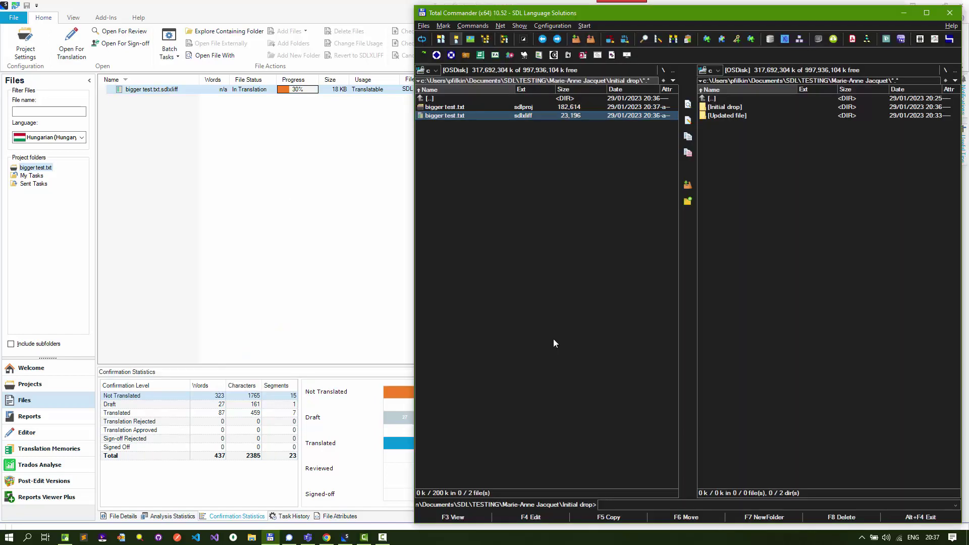
double_click(718, 115)
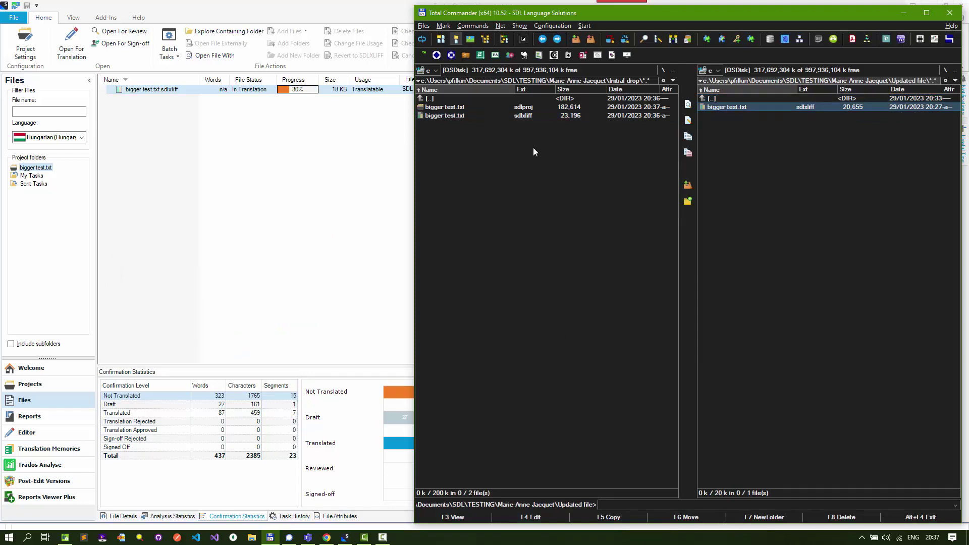
click(442, 117)
right_click(444, 116)
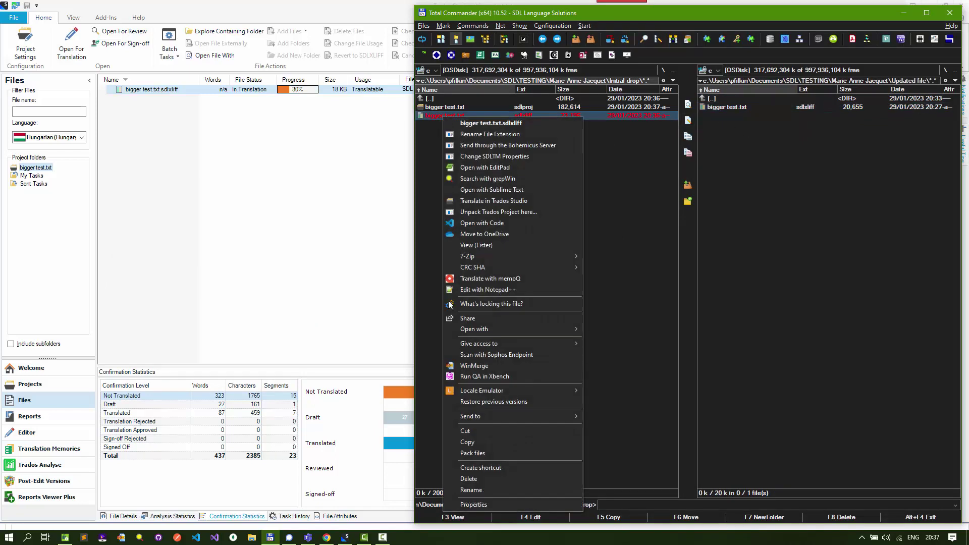
click(480, 489)
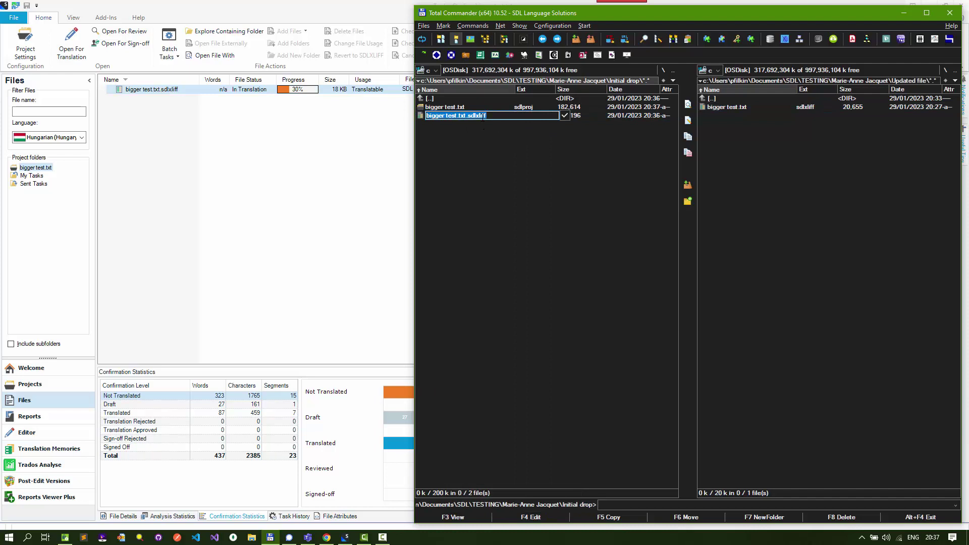
click(494, 116)
text(_orig)
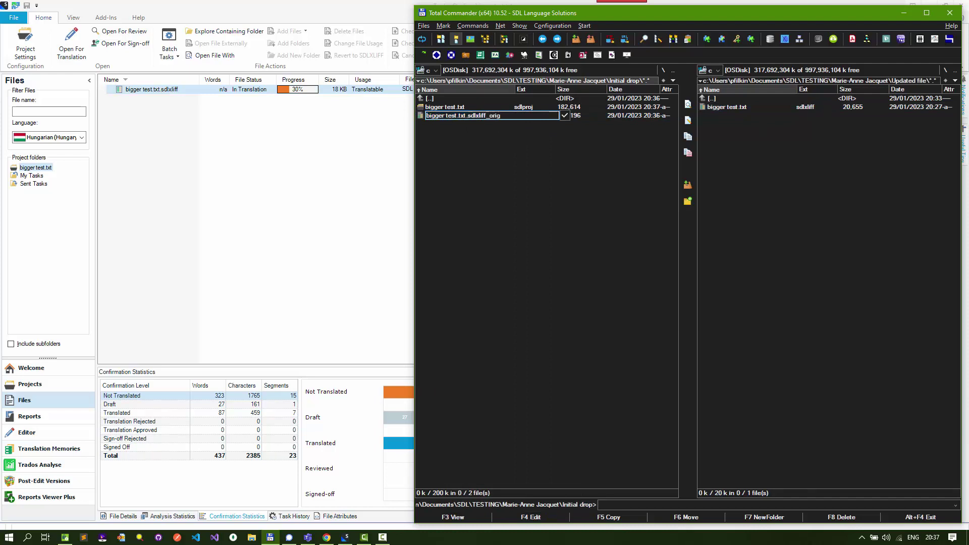
key(Return)
Copy the updated 20,655-byte sdlxliff from Updated file into Initial drop
click(729, 107)
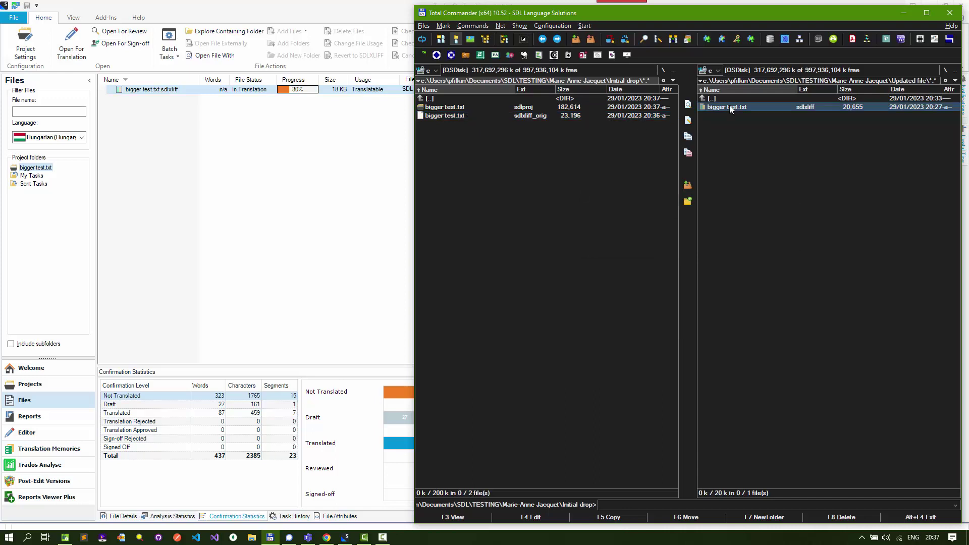
key(F5)
key(Return)
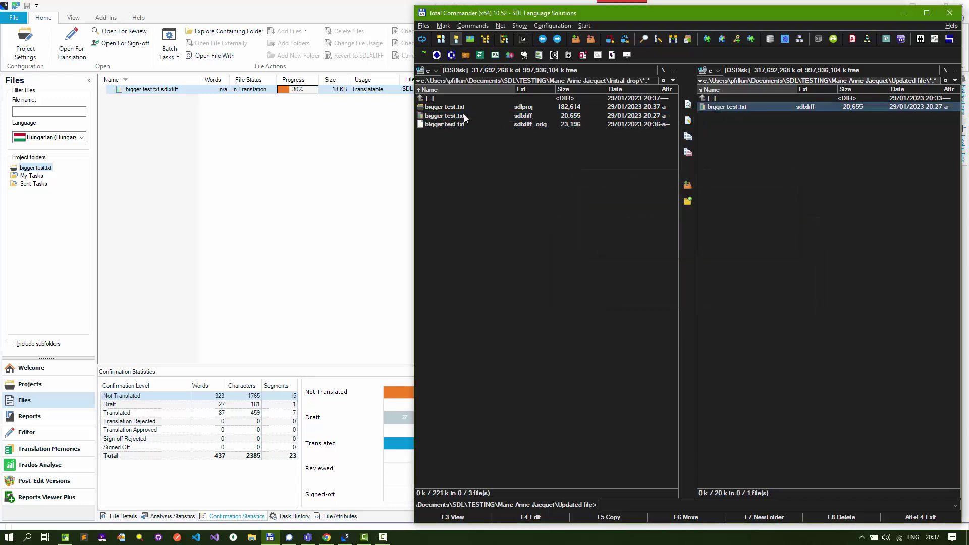
Open the updated bigger test.txt.sdlxliff in Editor and verify Language Weaver remains in Project Settings
click(182, 122)
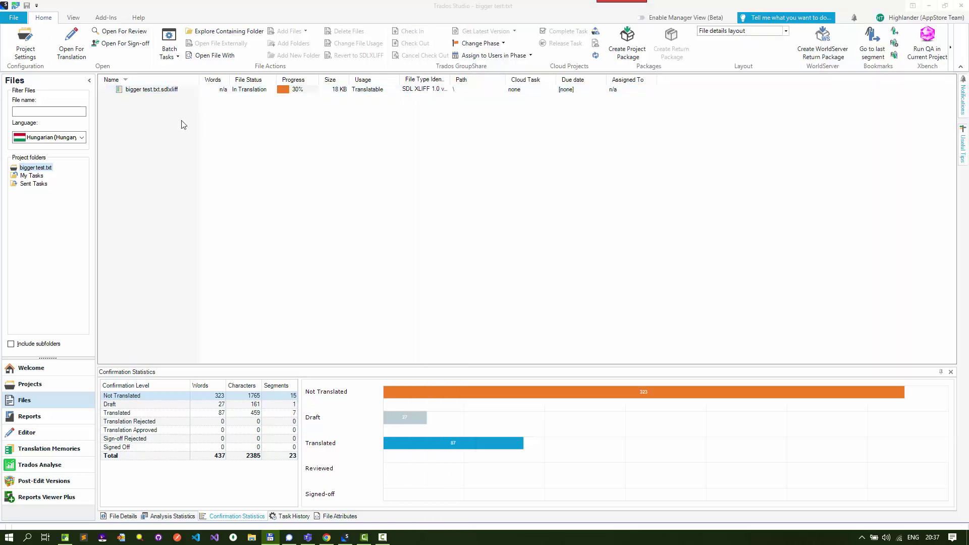
double_click(147, 90)
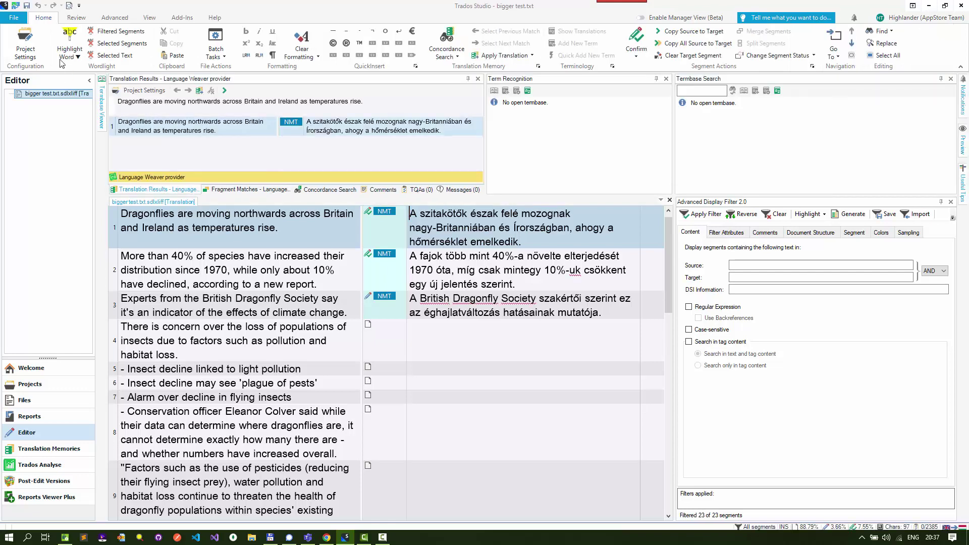
click(26, 46)
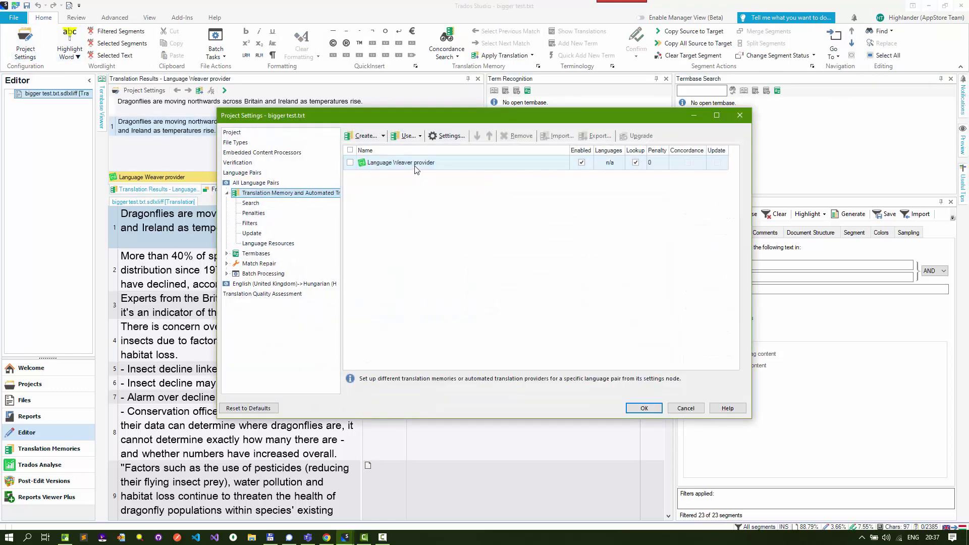
click(644, 408)
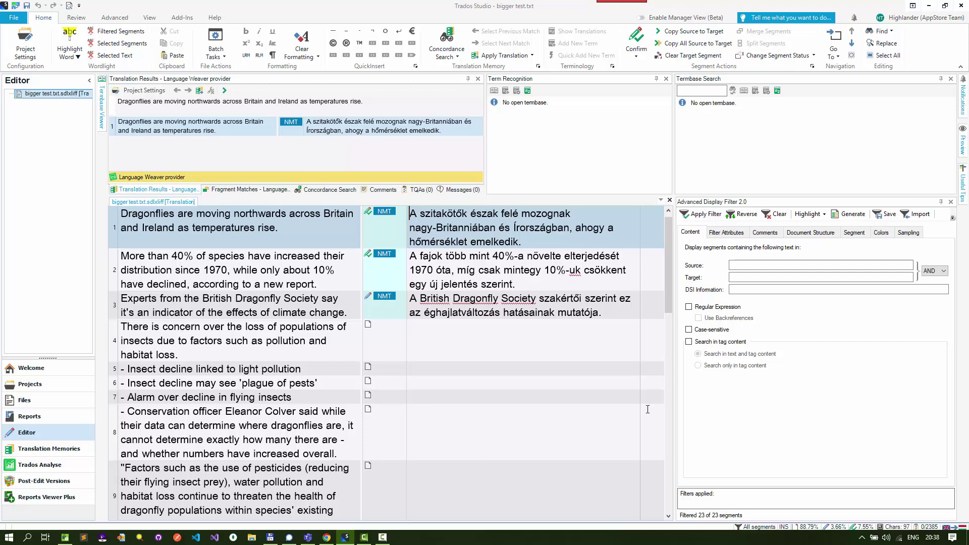
key(alt+Tab)
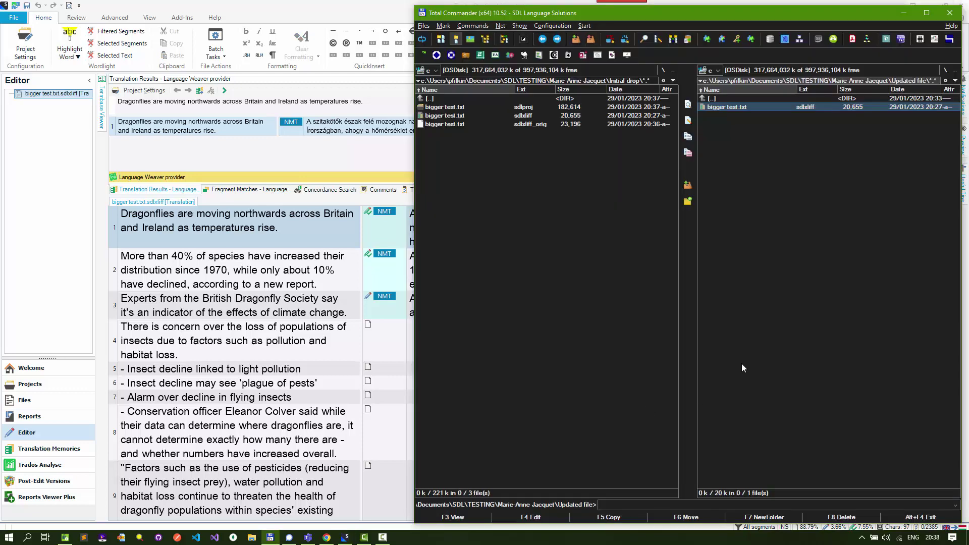